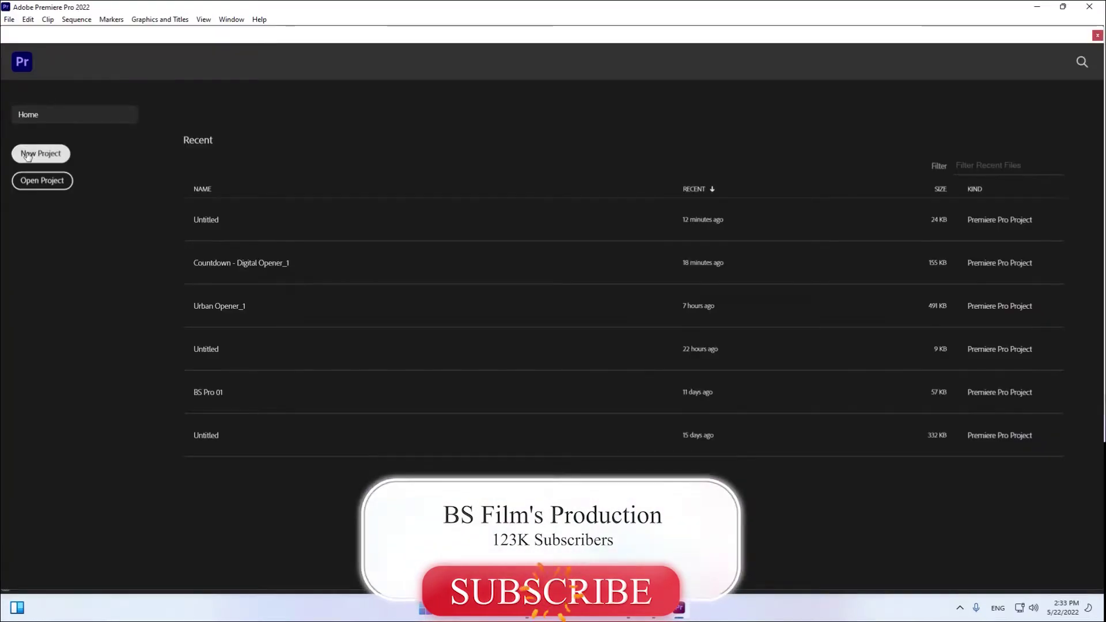
Create a new project from the selected sample footage, replacing the existing project of the same name
click(40, 154)
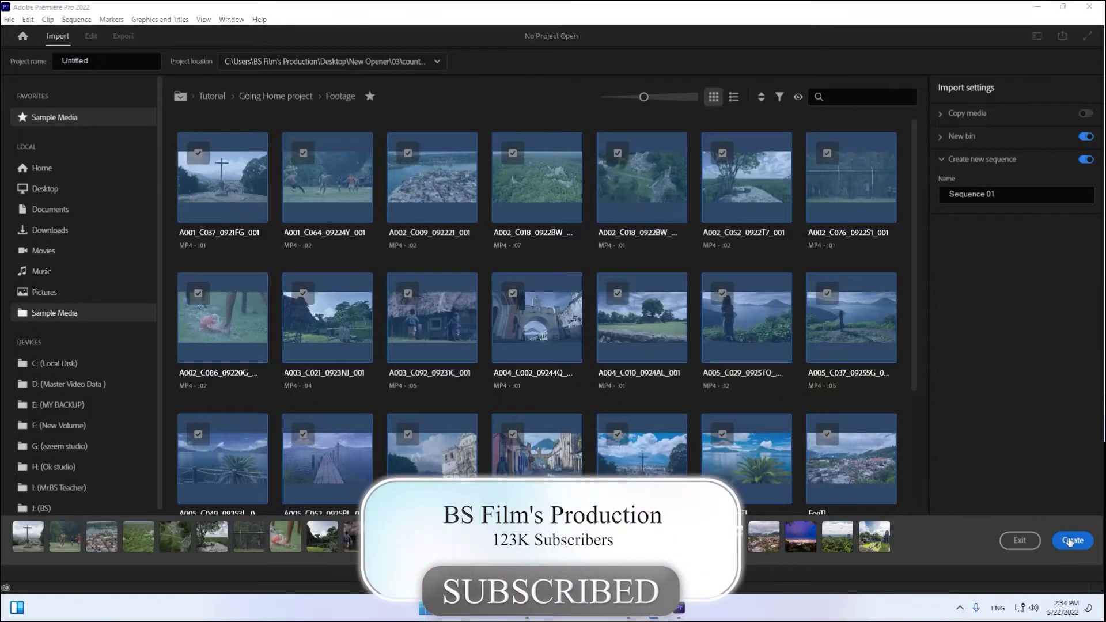
click(1072, 540)
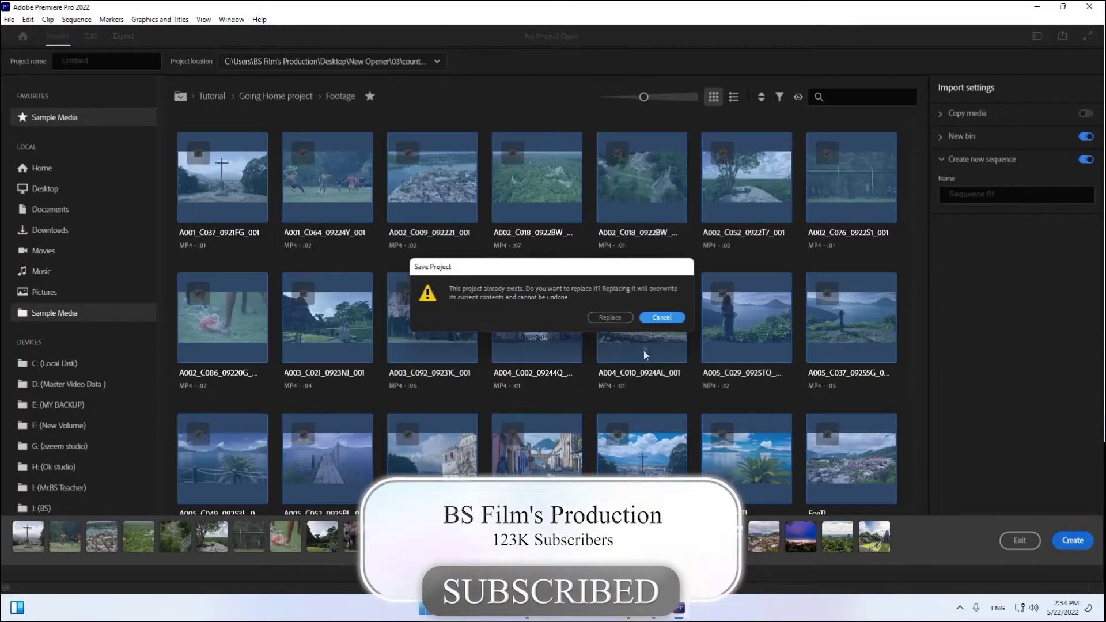
click(662, 316)
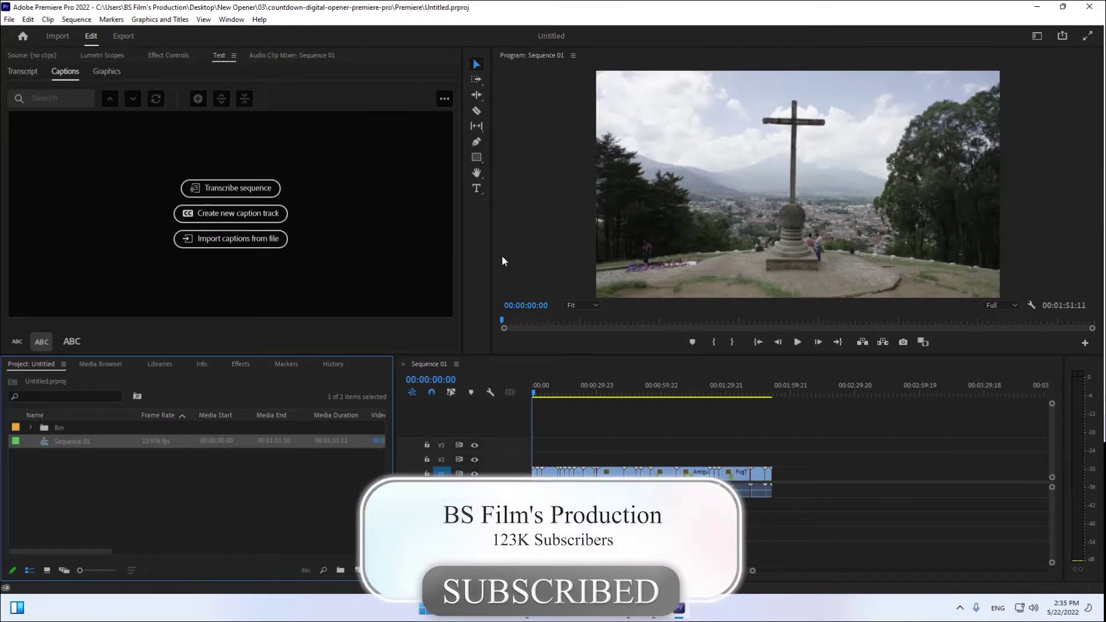
Show the Effect Controls panel, zoom the timeline in, and move the playhead to the jungle shot
click(231, 20)
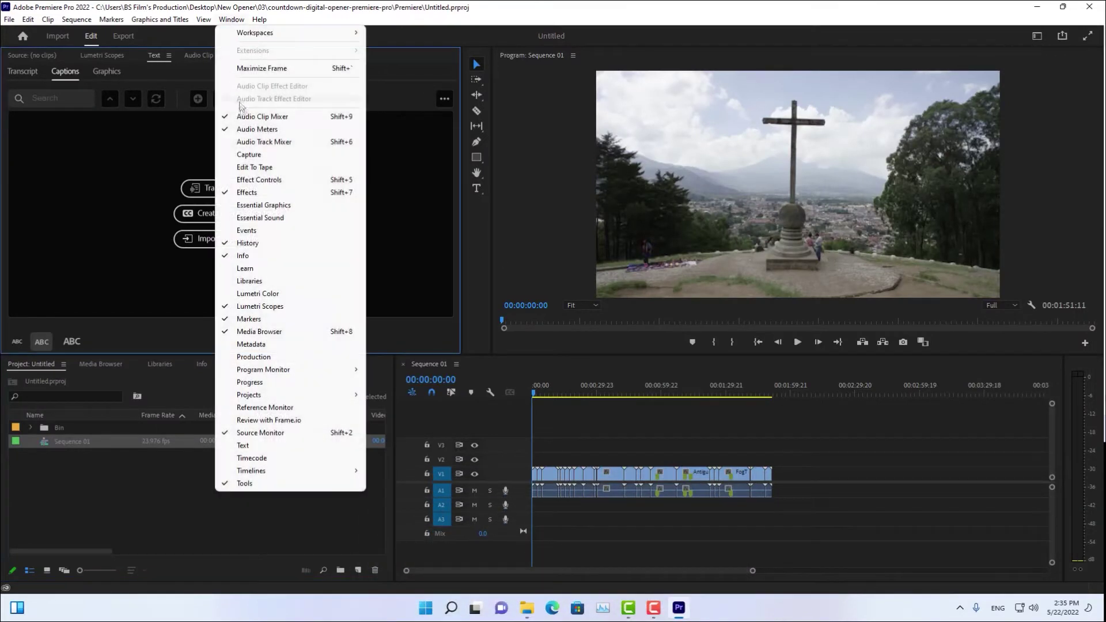
click(246, 184)
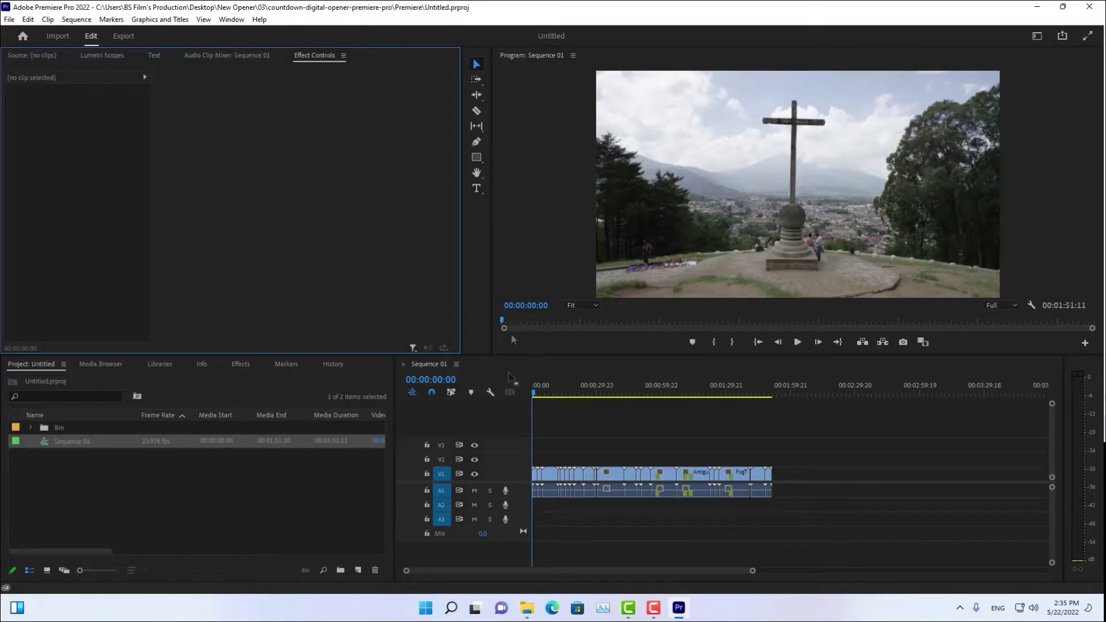
key(=)
key(=)
key(=)
drag(714, 392, 713, 477)
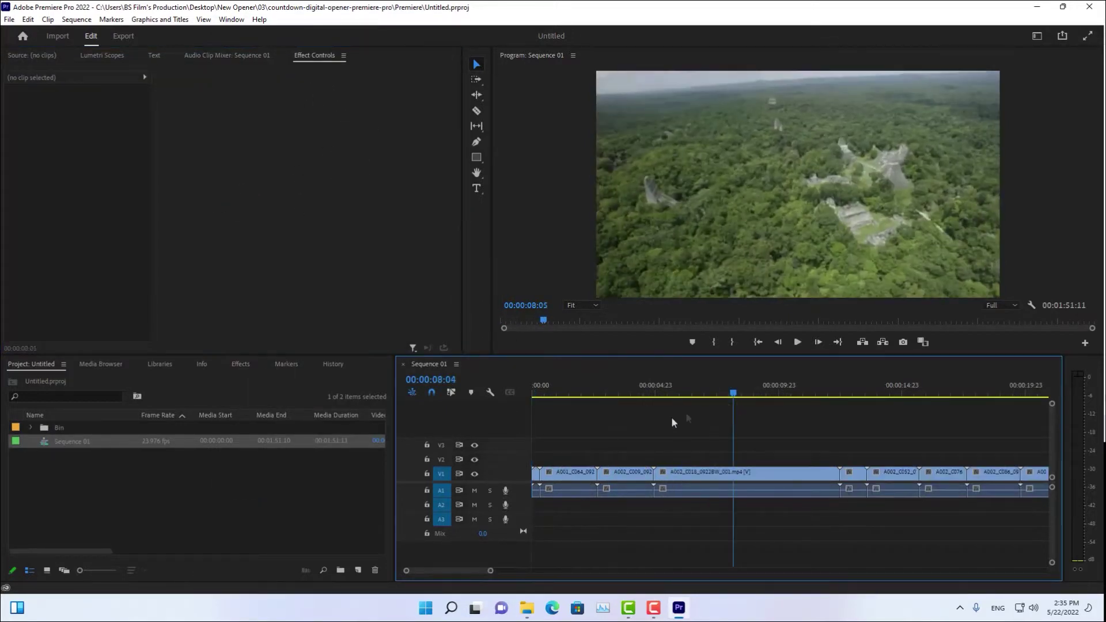
Select the A002_C018 jungle clip on V1 and scrub through it, parking at 00:00:06:01
click(698, 481)
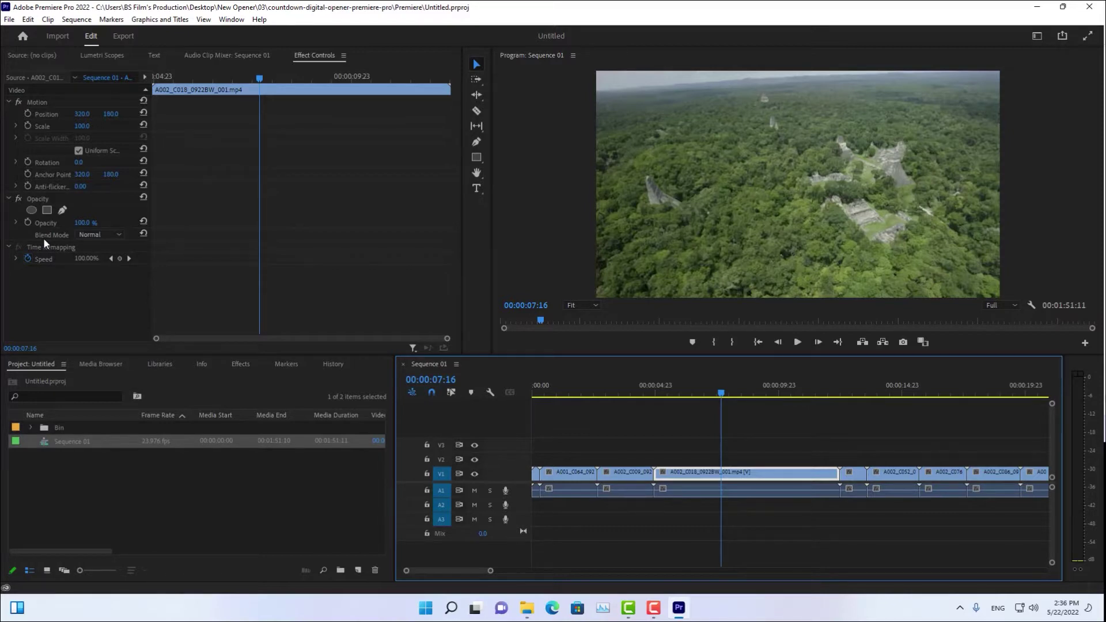
drag(649, 397, 739, 396)
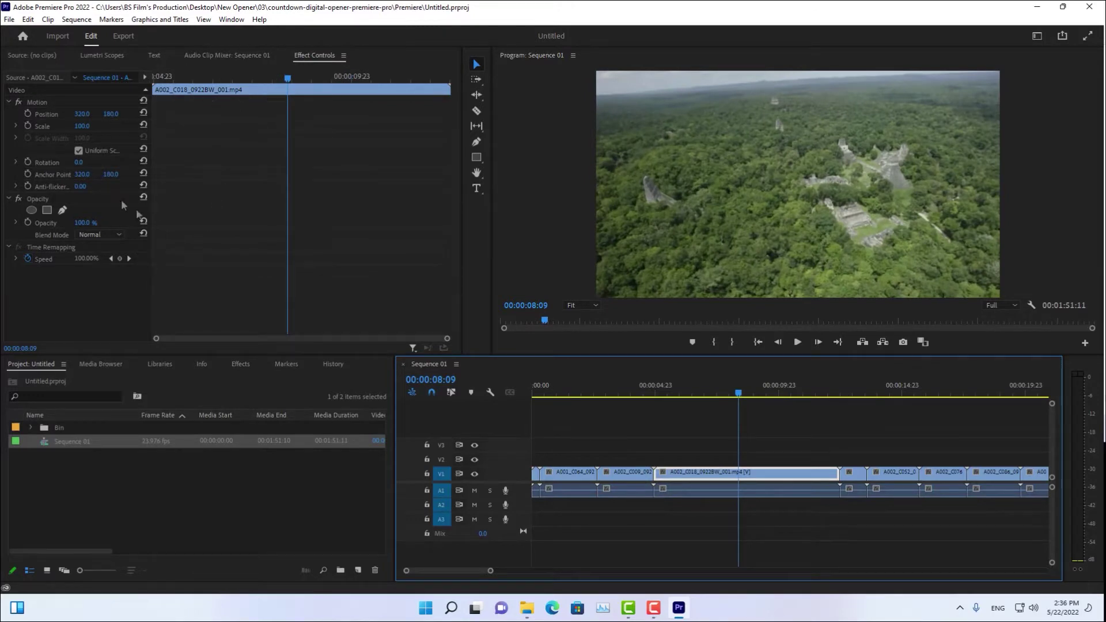
mouse_move(279, 85)
mouse_down()
mouse_move(311, 85)
mouse_move(219, 85)
mouse_up()
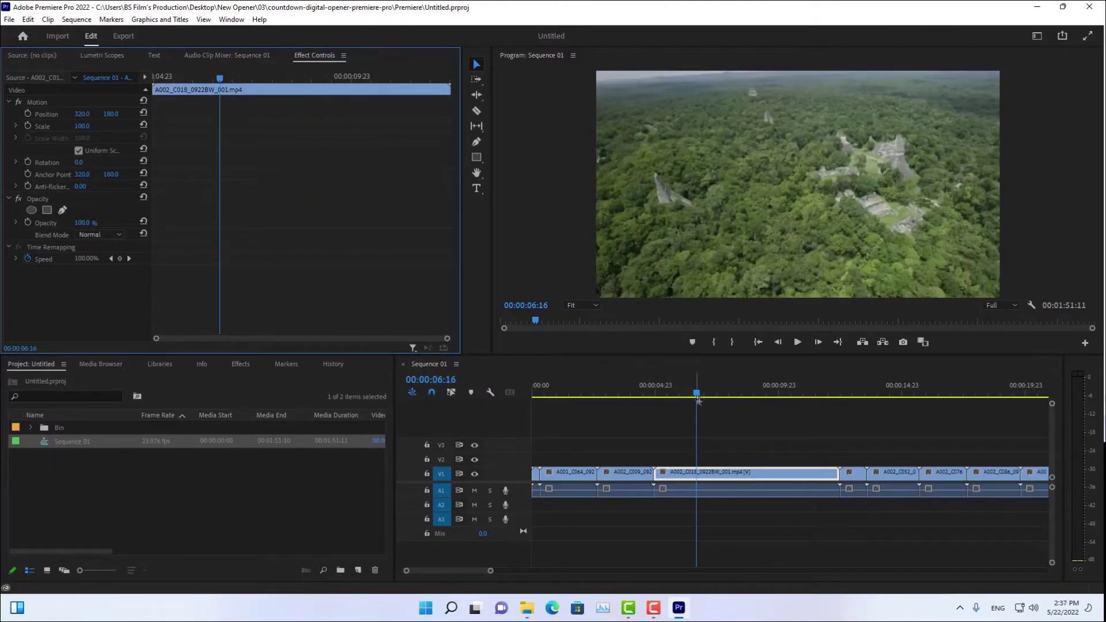
drag(697, 394, 710, 394)
drag(236, 78, 337, 78)
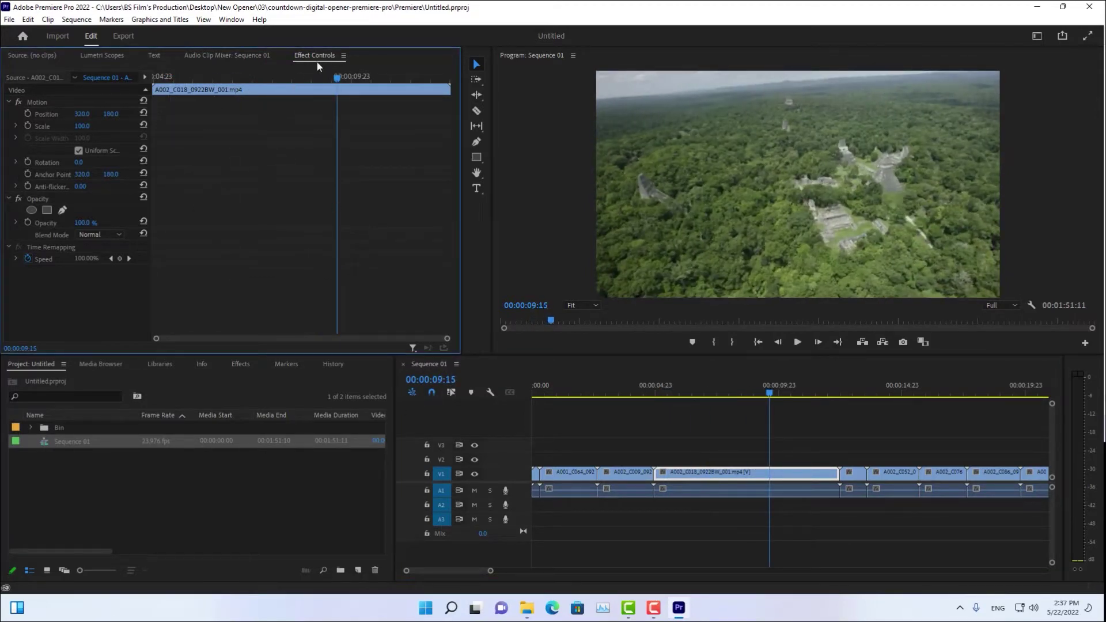
drag(317, 76, 194, 78)
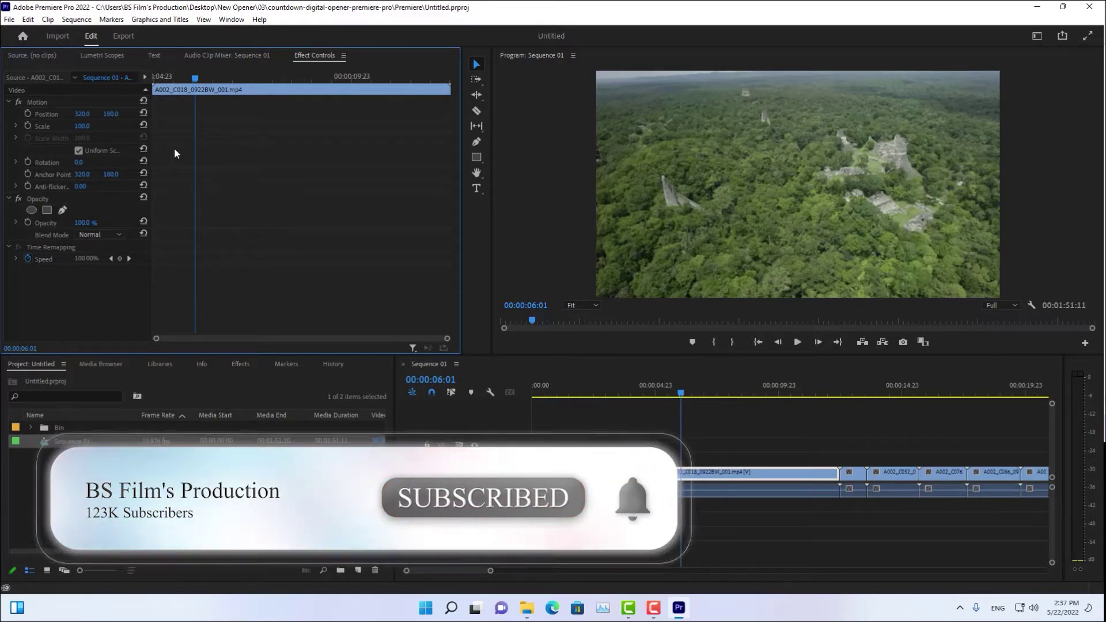
click(44, 115)
key(Right)
key(Right)
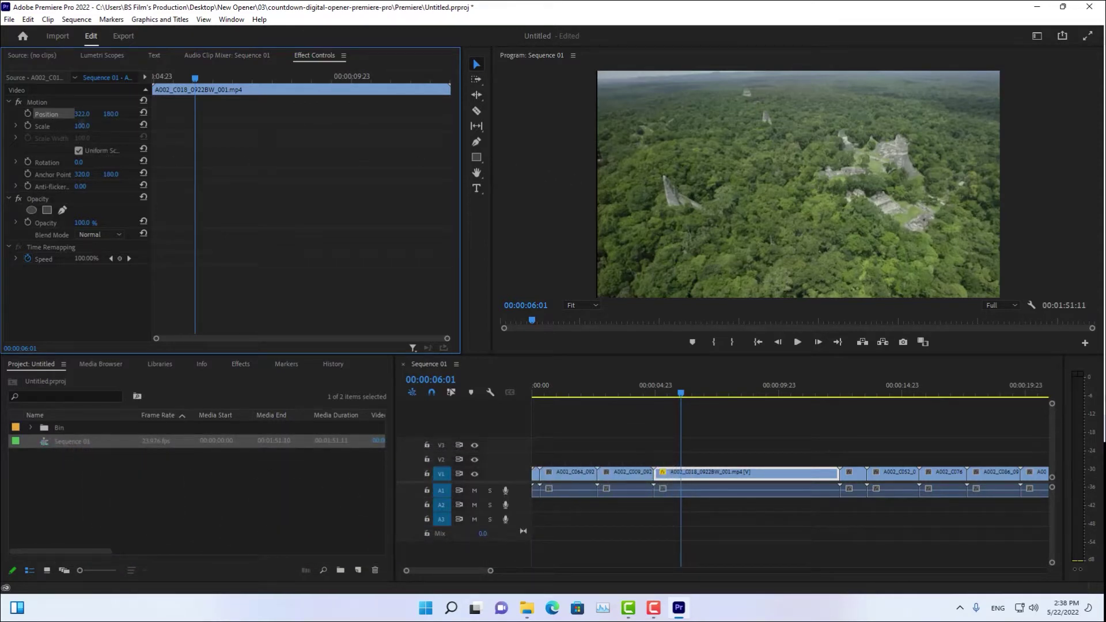
drag(81, 119, 134, 119)
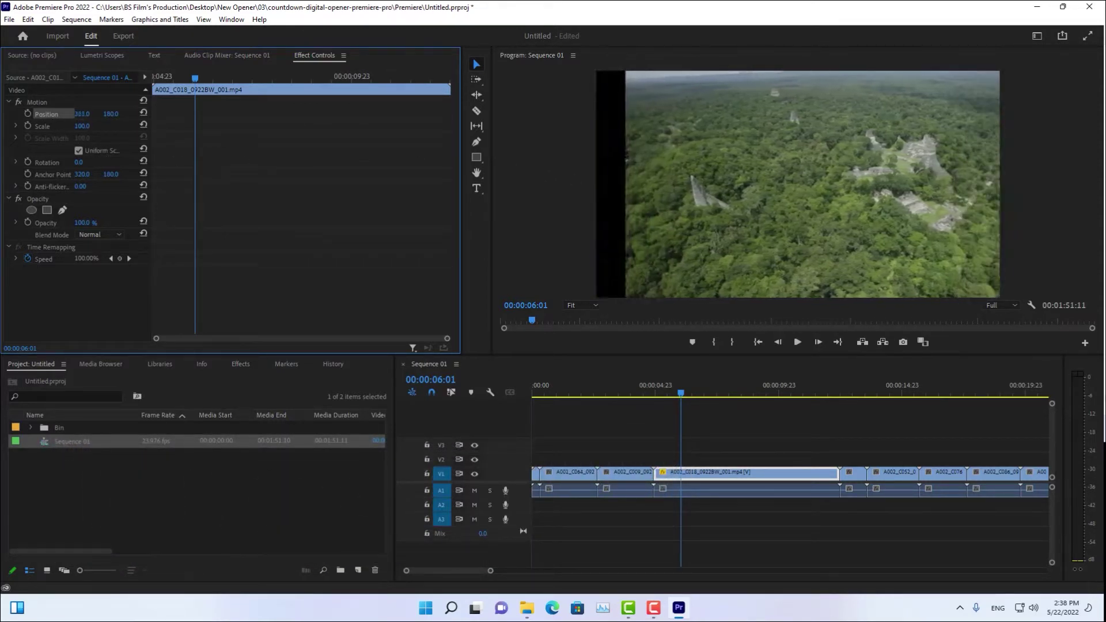
mouse_move(82, 113)
mouse_down()
mouse_move(53, 113)
mouse_move(116, 114)
mouse_move(53, 113)
mouse_up()
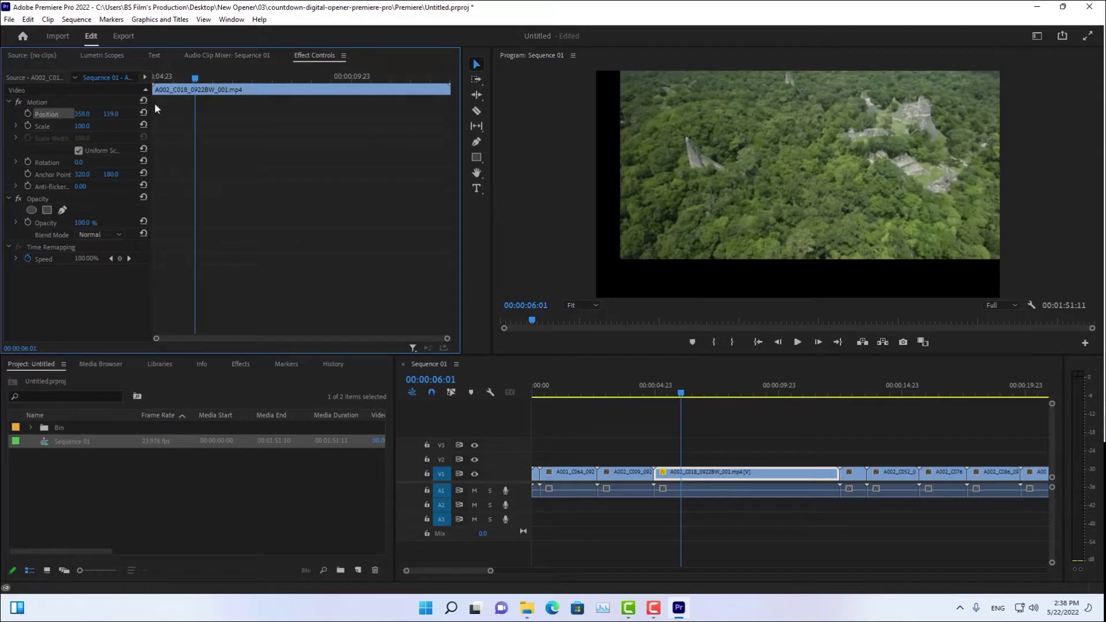
click(144, 113)
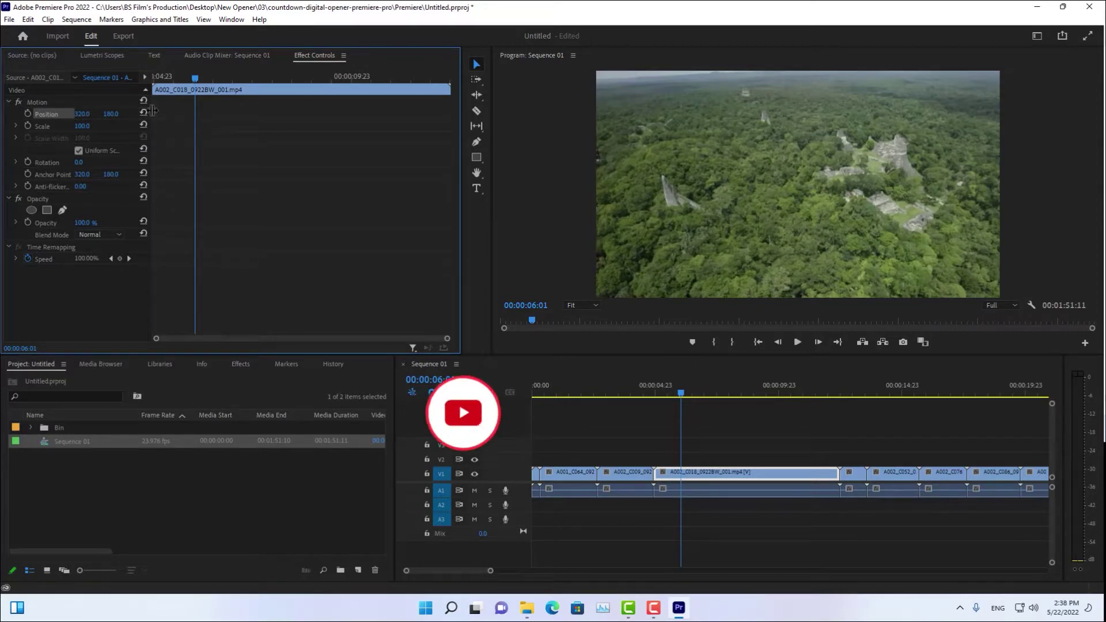
click(16, 126)
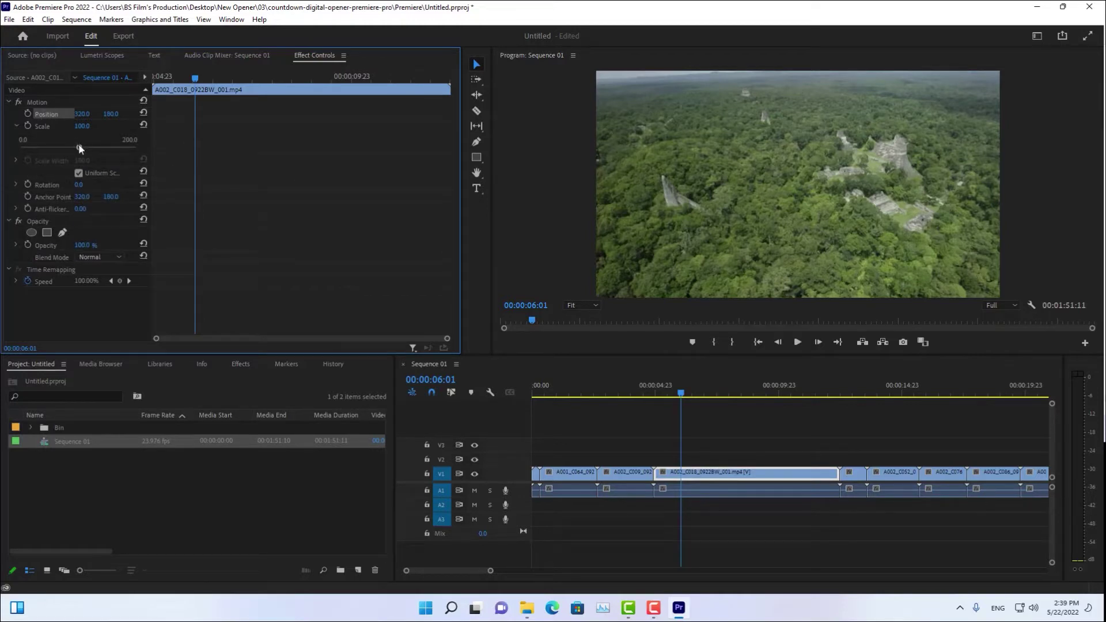
Enlarge the clip's scale from 93.0 to 133.0, then reset it to 100.0
mouse_move(79, 146)
mouse_down()
mouse_move(116, 150)
mouse_move(39, 147)
mouse_move(73, 148)
mouse_up()
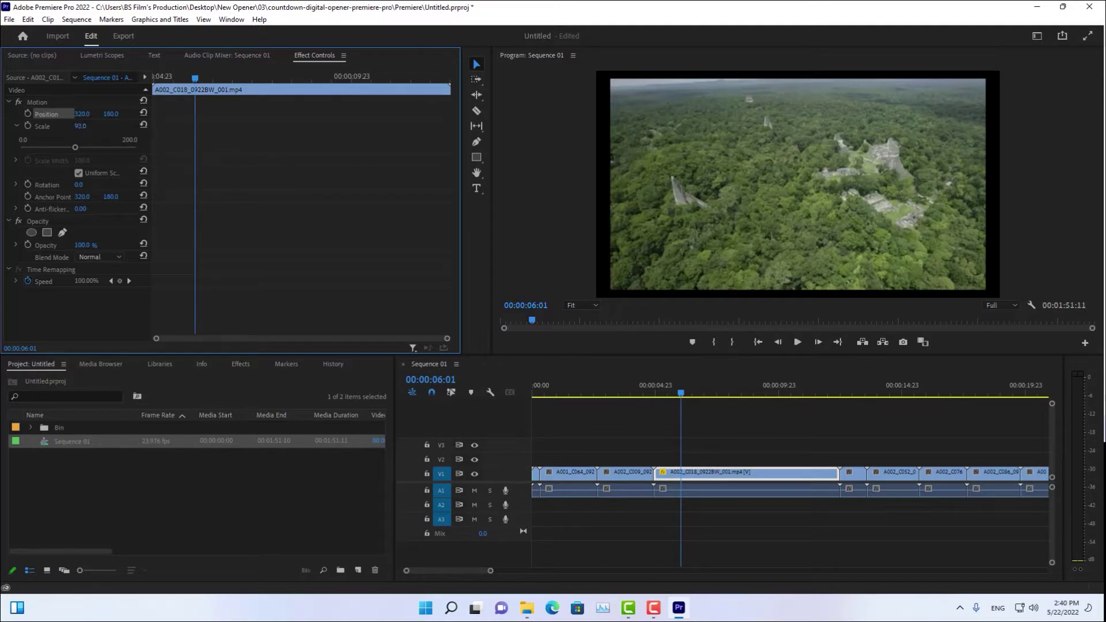
mouse_move(80, 126)
mouse_down()
mouse_move(103, 126)
mouse_move(92, 128)
mouse_up()
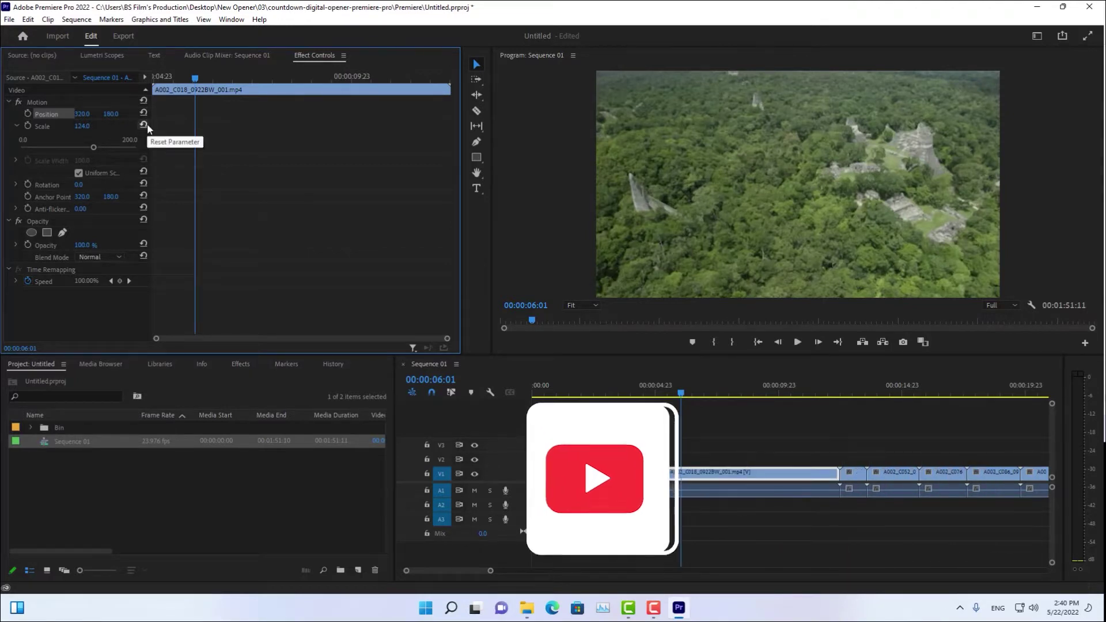
click(147, 125)
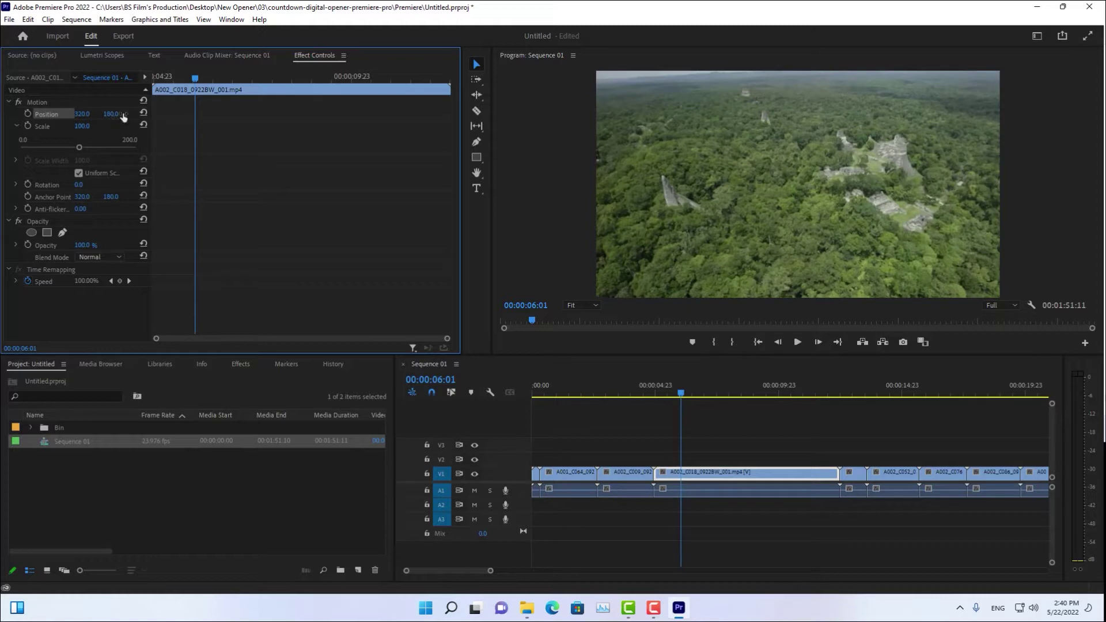
Unlink width and height scaling, squash the height to 15.8, then restore it to 100
click(79, 174)
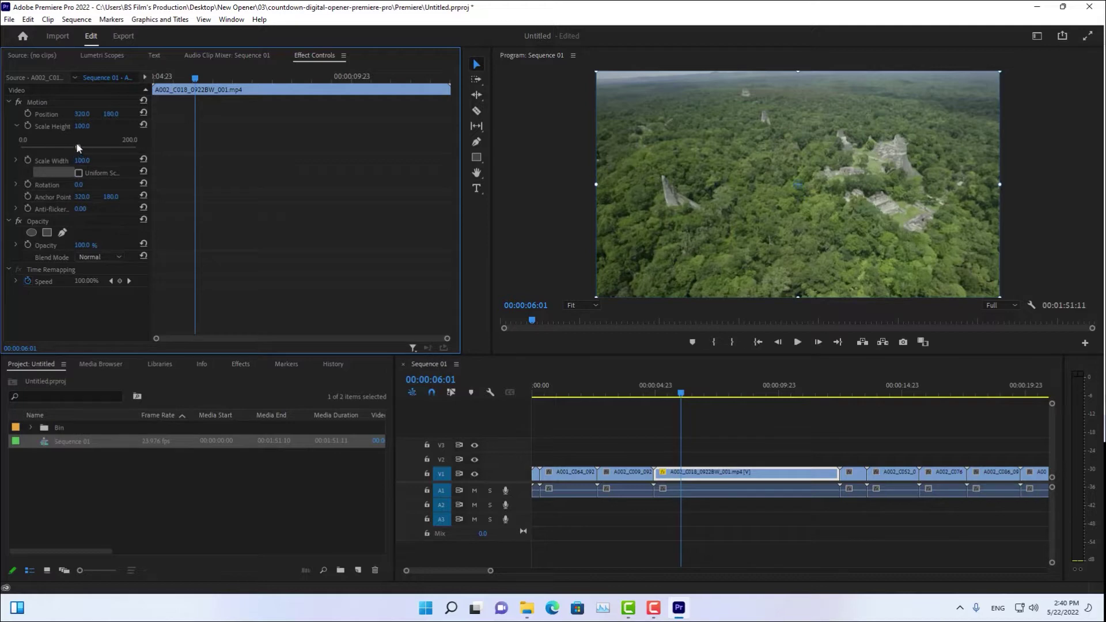
drag(77, 147, 29, 151)
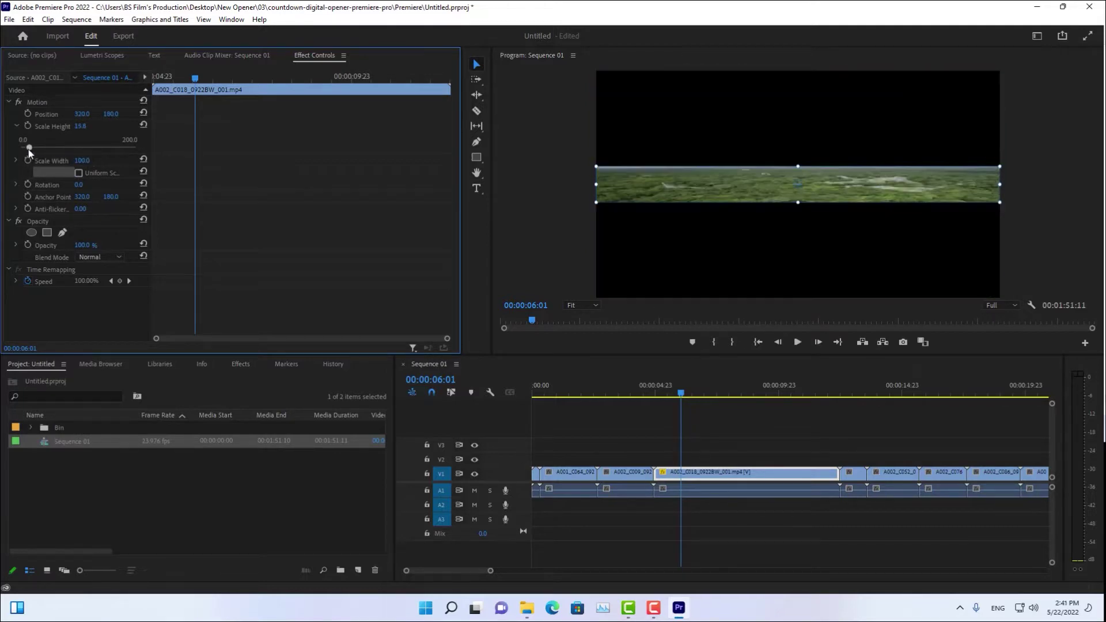
drag(98, 160, 142, 167)
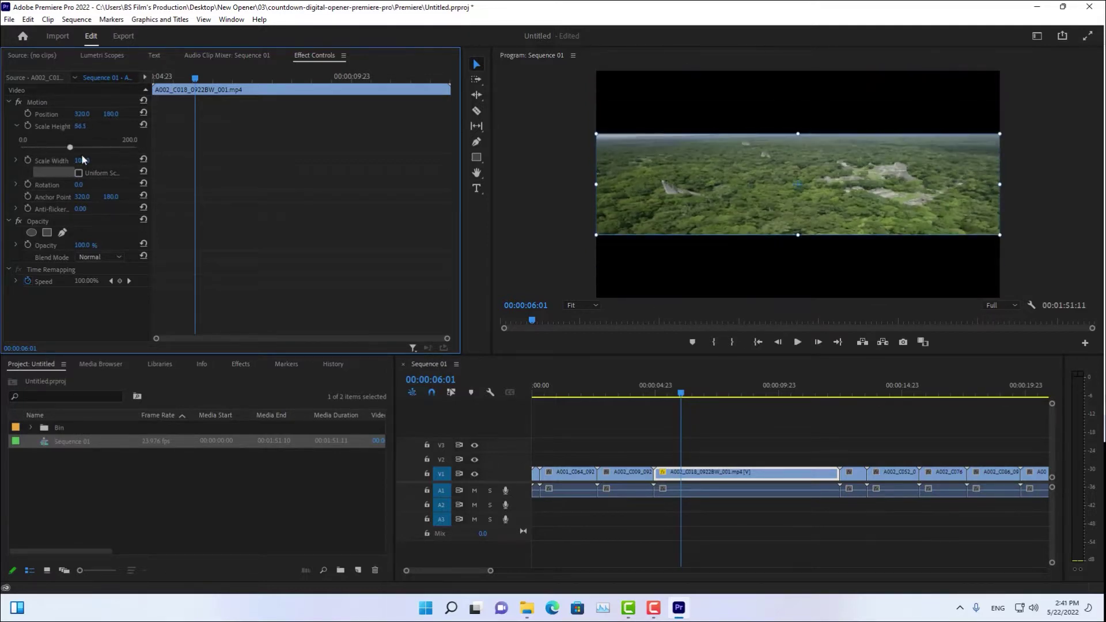
click(145, 124)
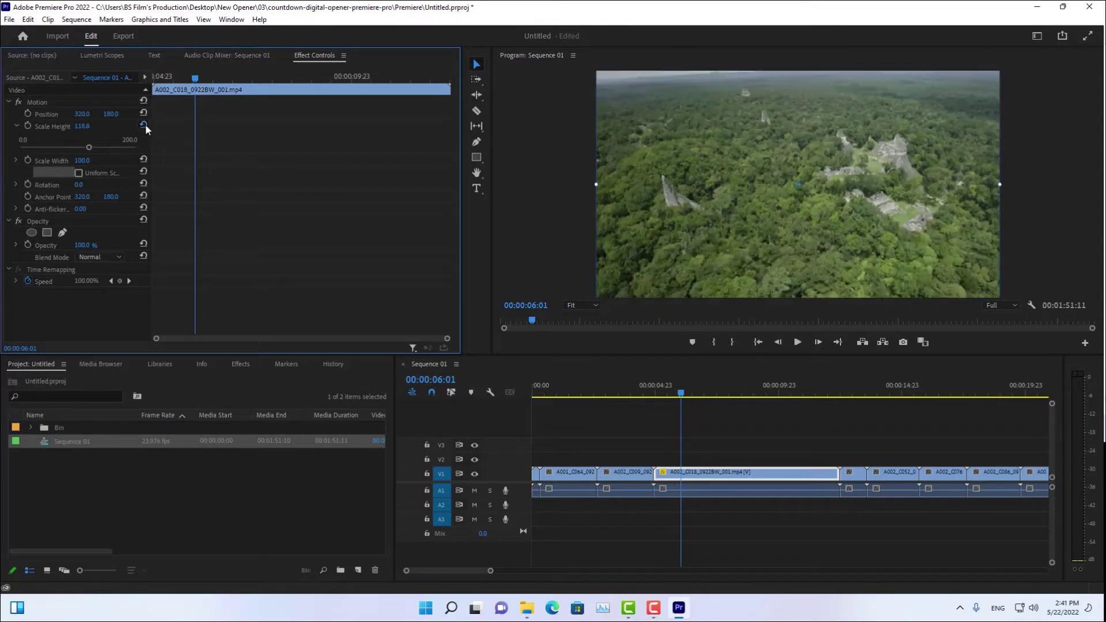
Turn on Uniform Scale, enlarge the clip to about 162%, then reset Scale to 100
click(78, 173)
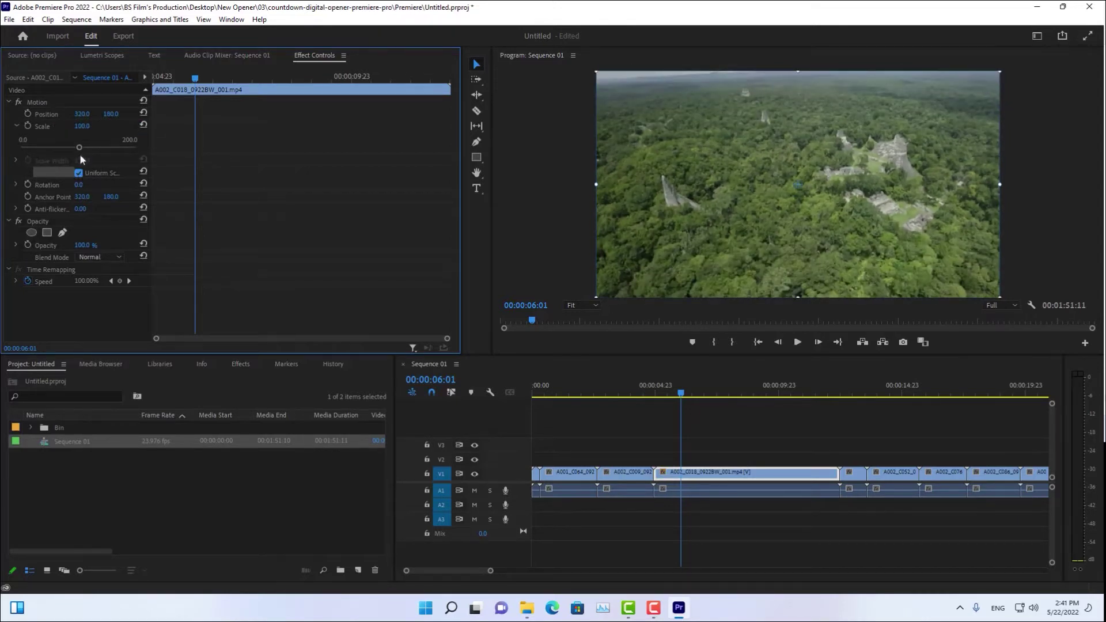
drag(81, 146, 113, 159)
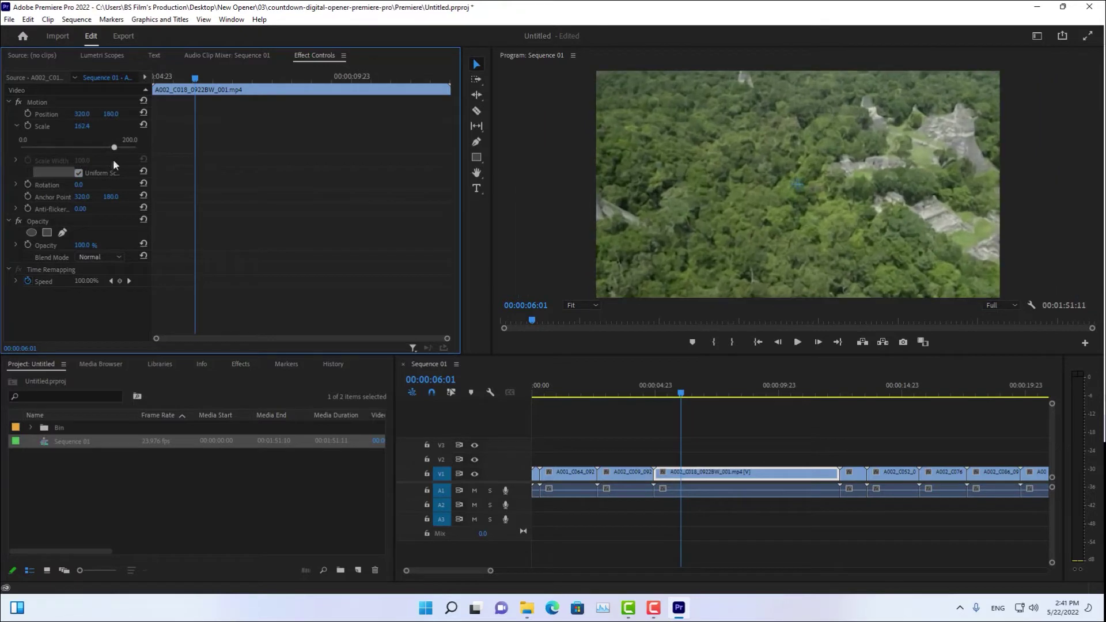
drag(113, 159, 78, 158)
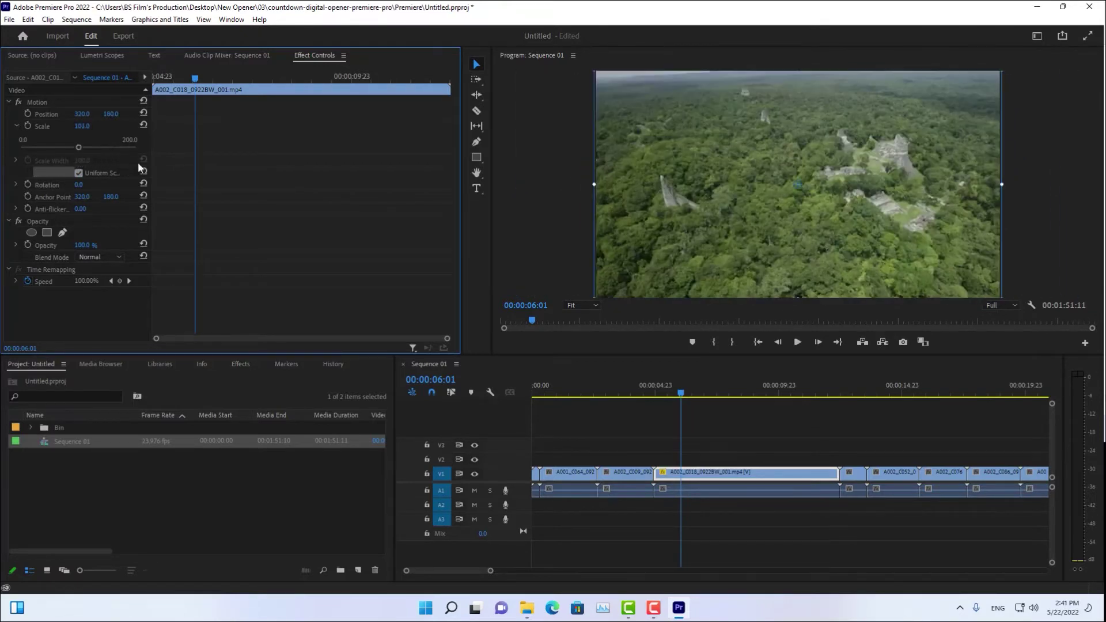
click(144, 171)
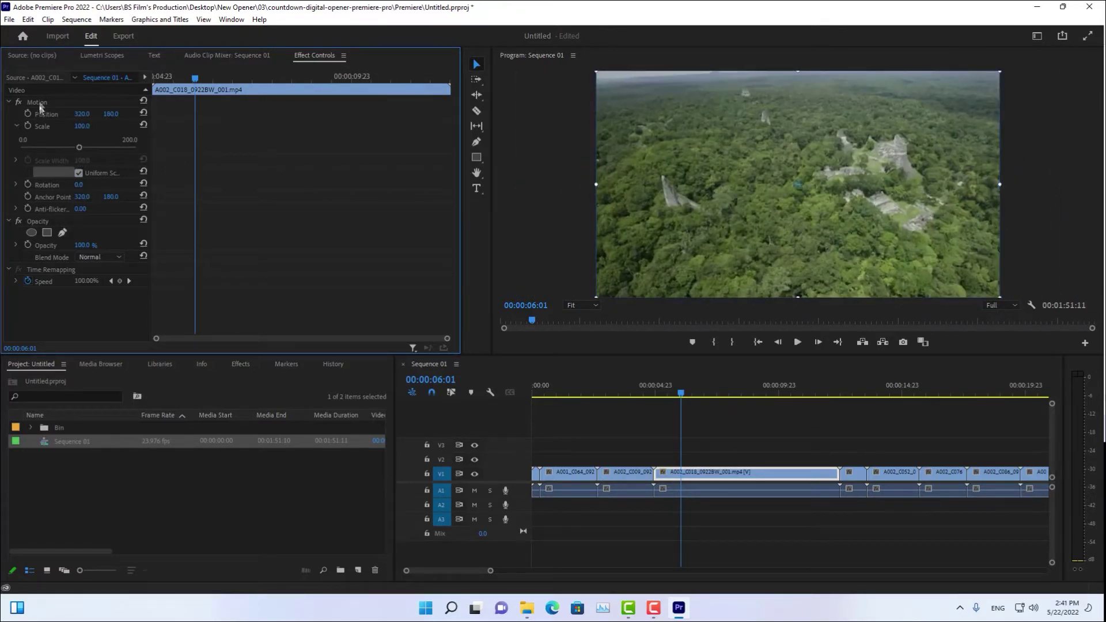
click(40, 102)
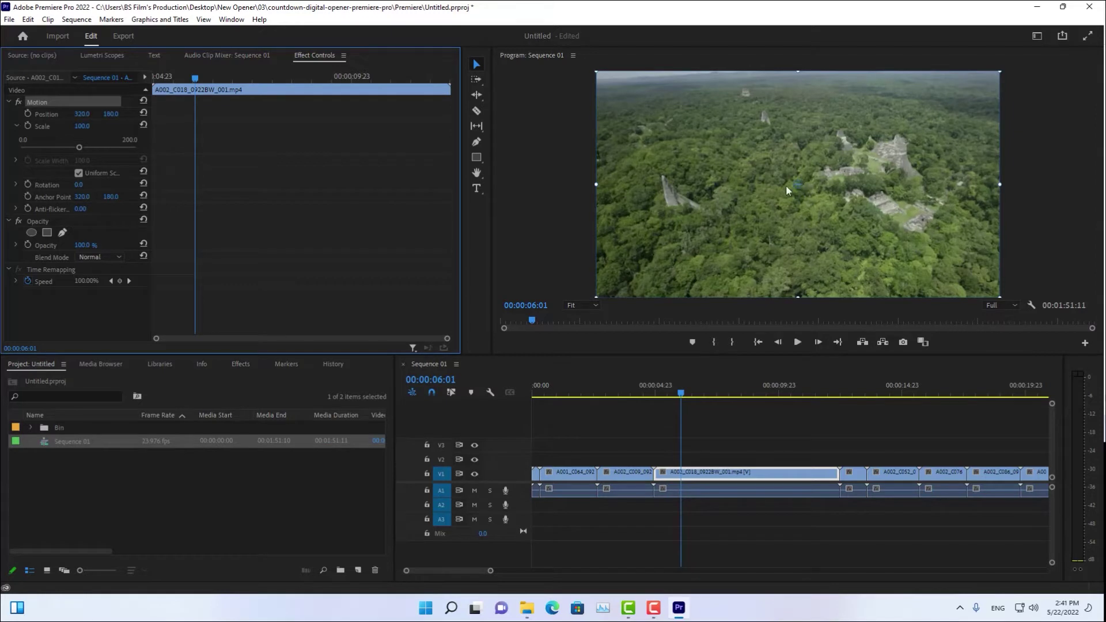
drag(799, 187, 798, 188)
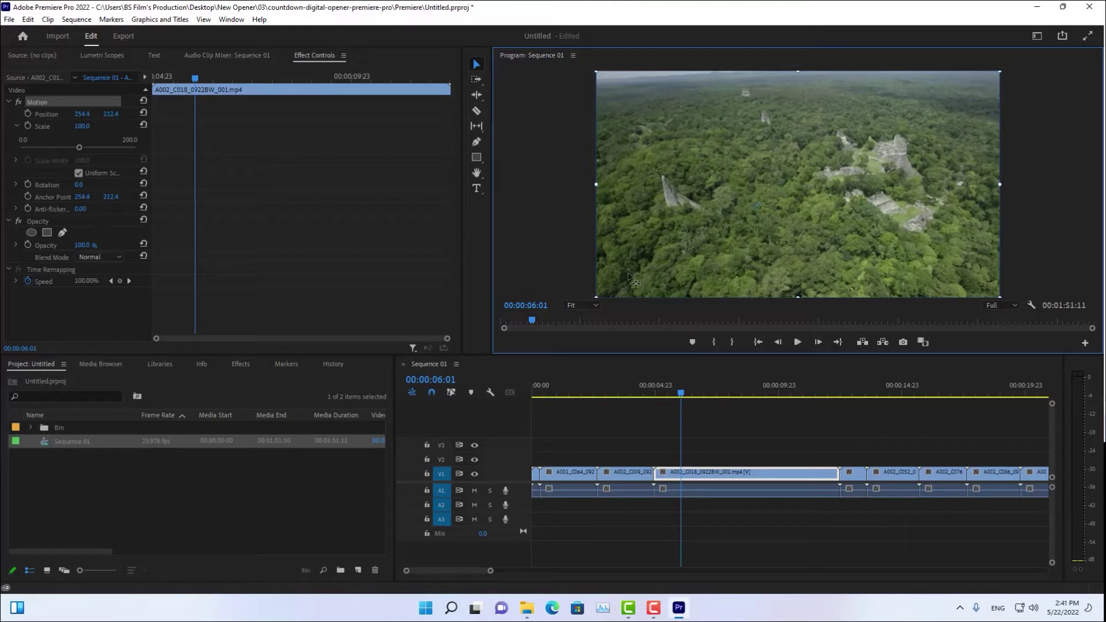
drag(603, 294, 600, 294)
mouse_move(82, 125)
mouse_down()
mouse_move(156, 126)
mouse_move(84, 126)
mouse_move(124, 126)
mouse_up()
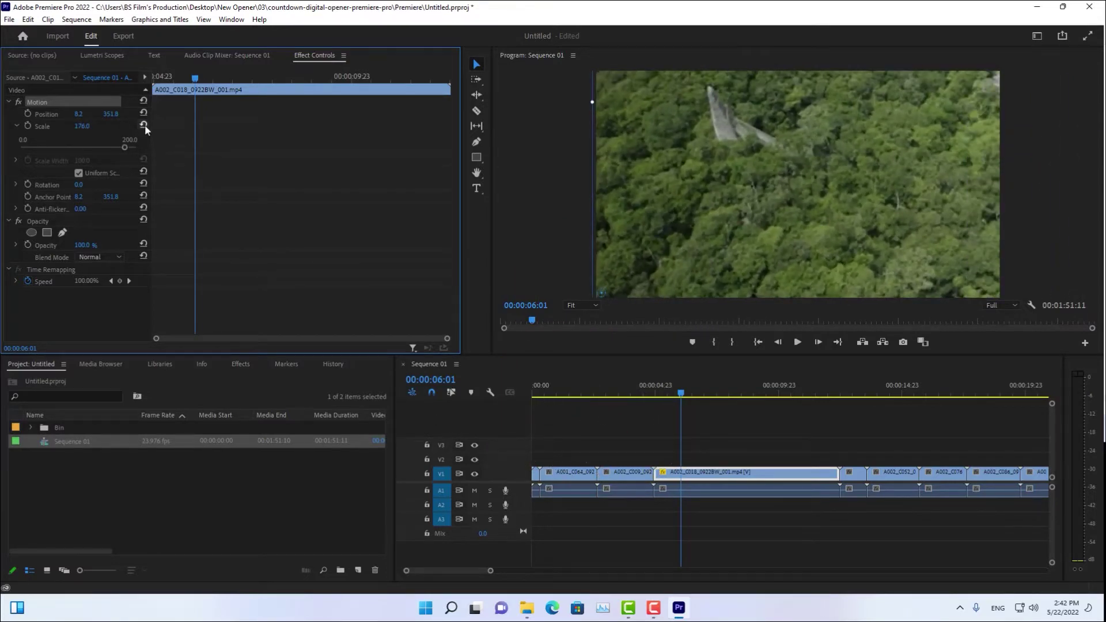
click(144, 101)
drag(799, 192, 898, 154)
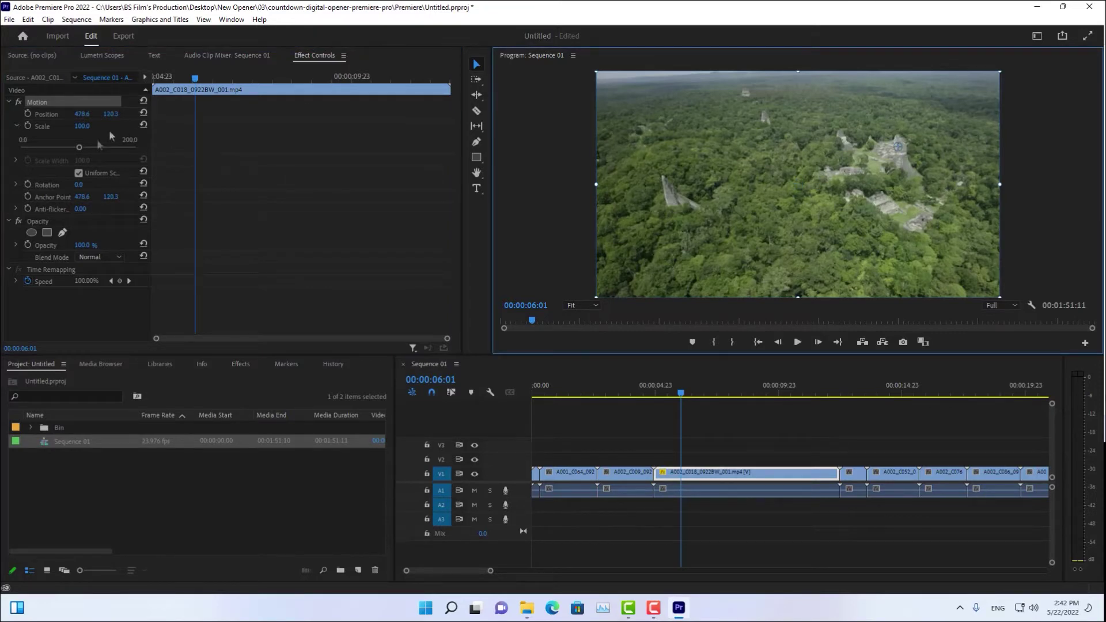
mouse_move(79, 147)
mouse_down()
mouse_move(136, 147)
mouse_move(92, 126)
mouse_up()
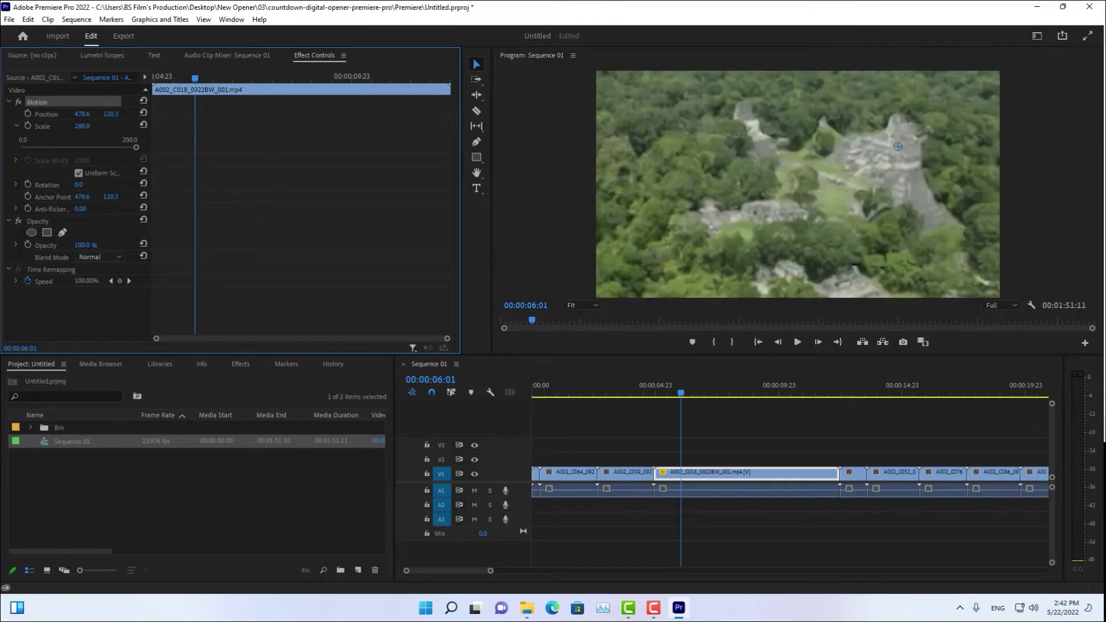
click(144, 100)
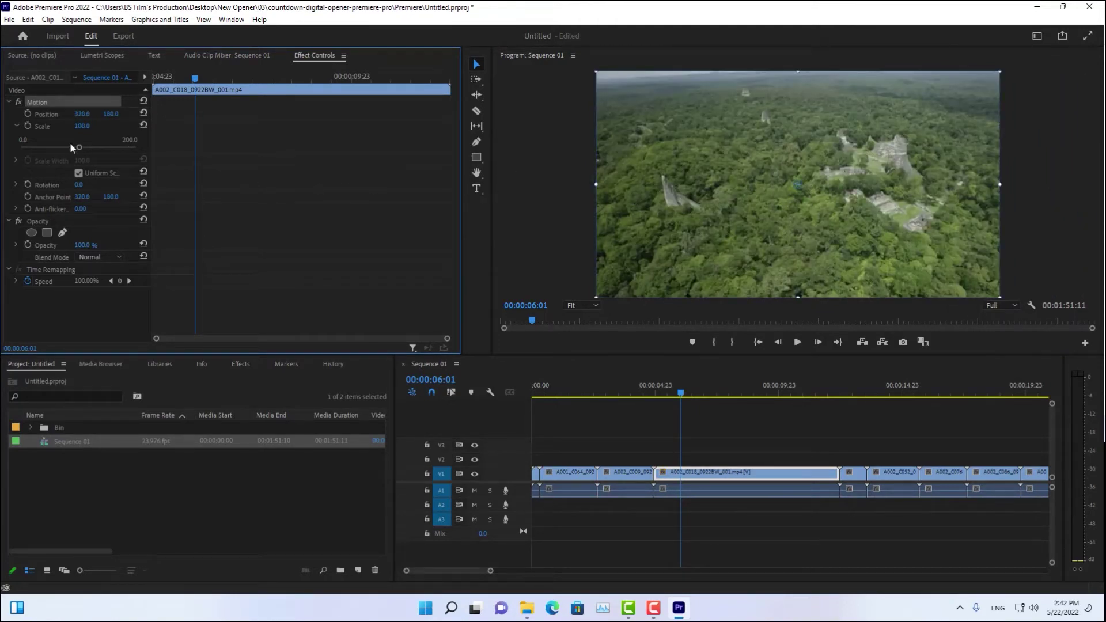
mouse_move(79, 146)
mouse_down()
mouse_move(151, 149)
mouse_move(79, 147)
mouse_up()
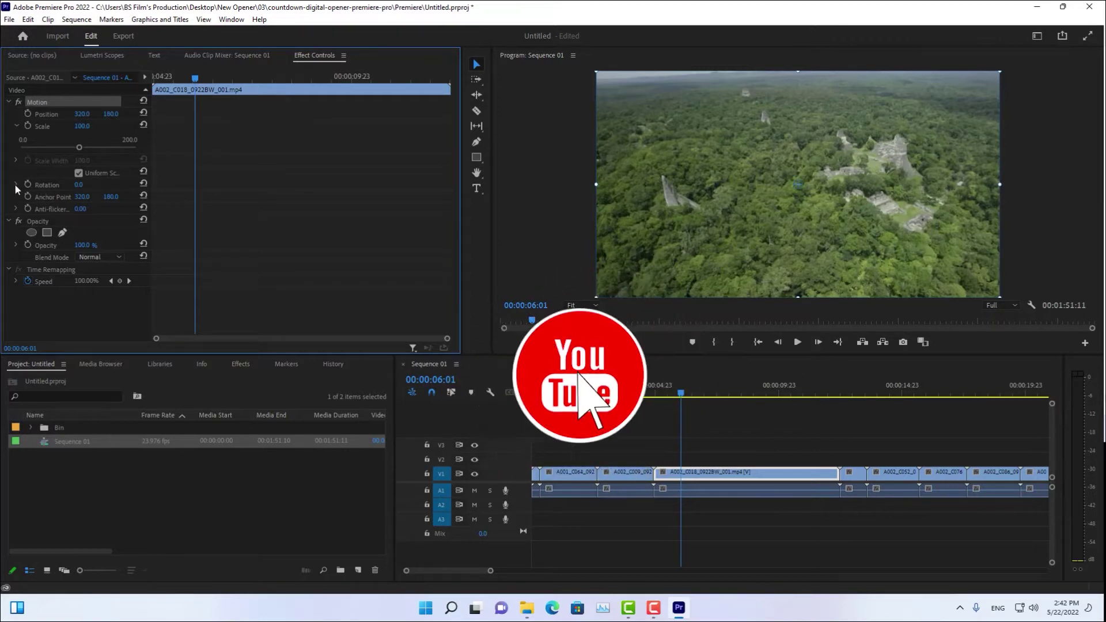
click(15, 185)
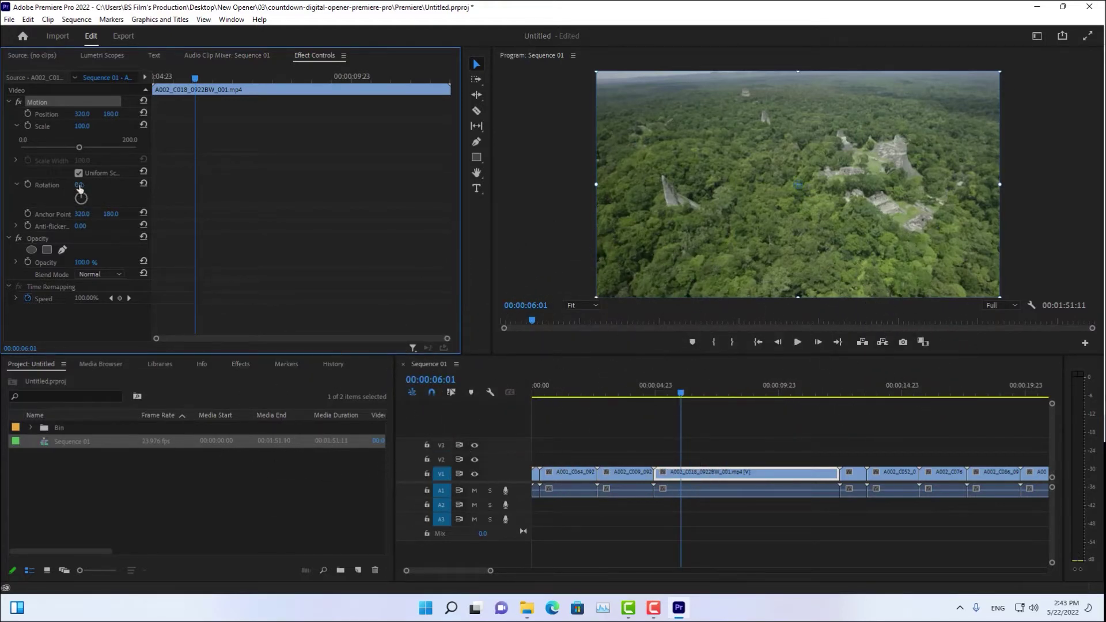
mouse_move(79, 185)
mouse_down()
mouse_move(69, 184)
mouse_move(81, 184)
mouse_up()
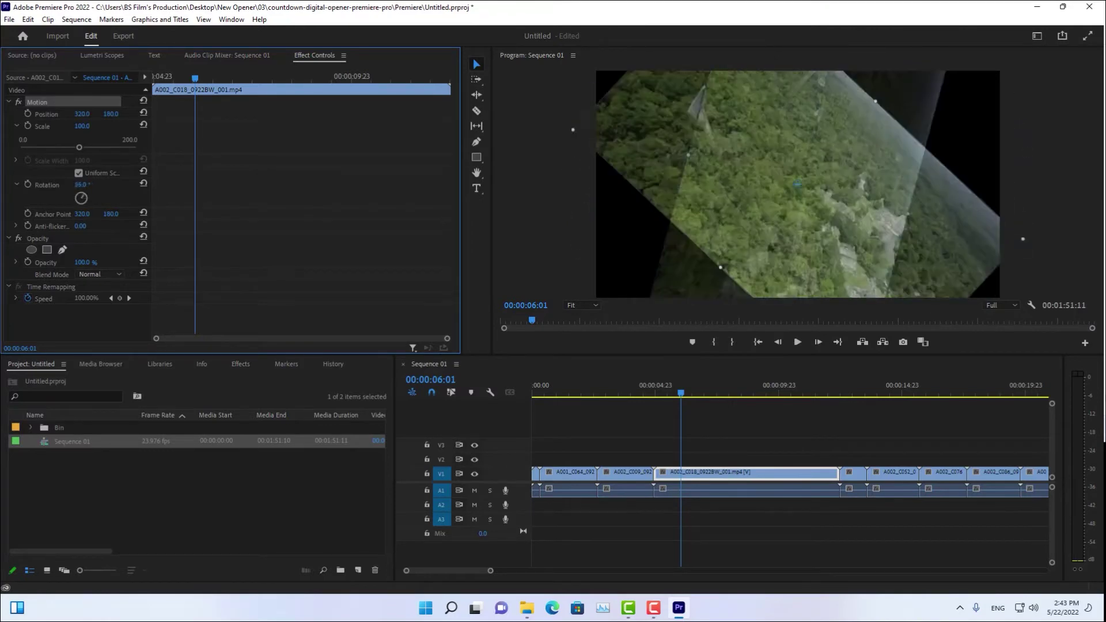
mouse_move(81, 185)
mouse_down()
mouse_move(82, 198)
mouse_move(84, 183)
mouse_move(142, 182)
mouse_up()
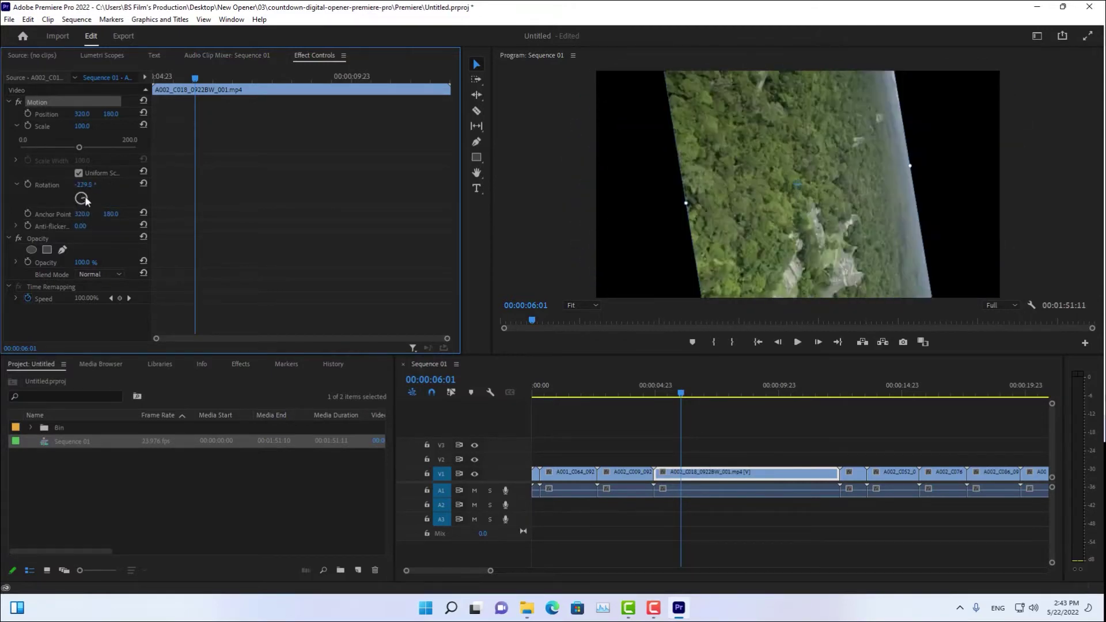
click(144, 184)
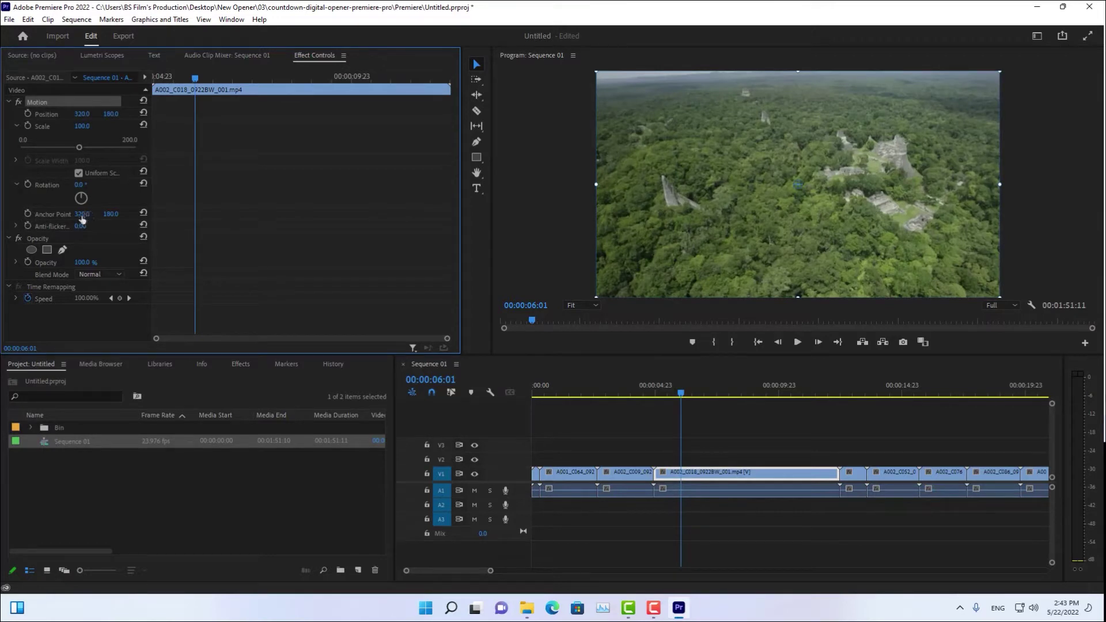
mouse_move(80, 216)
mouse_down()
mouse_move(163, 216)
mouse_move(79, 216)
mouse_move(139, 216)
mouse_up()
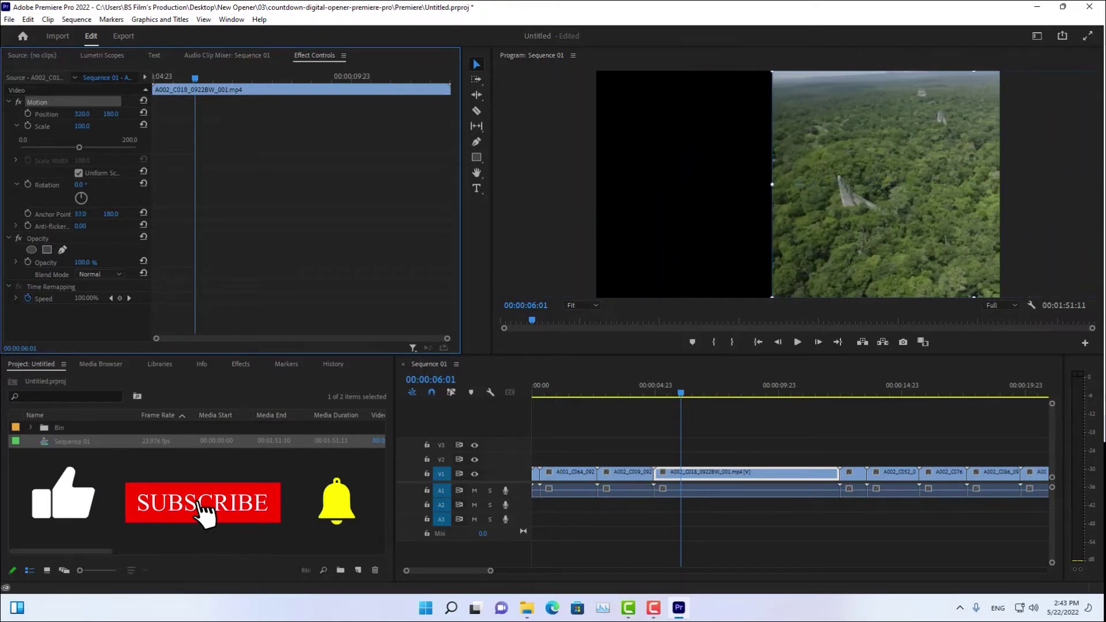
click(143, 214)
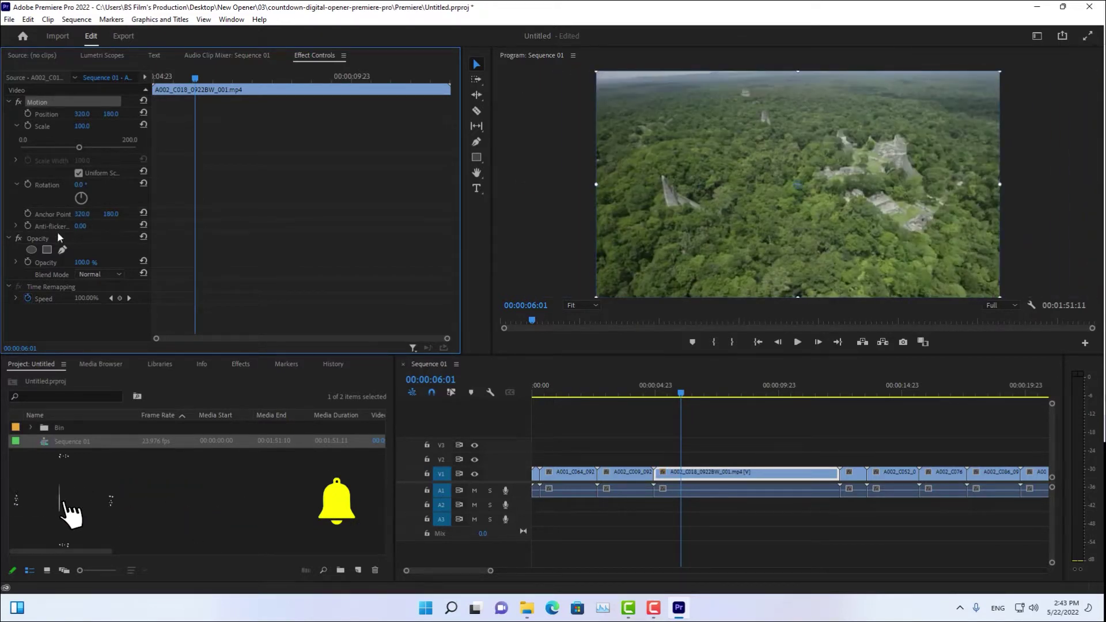
click(81, 226)
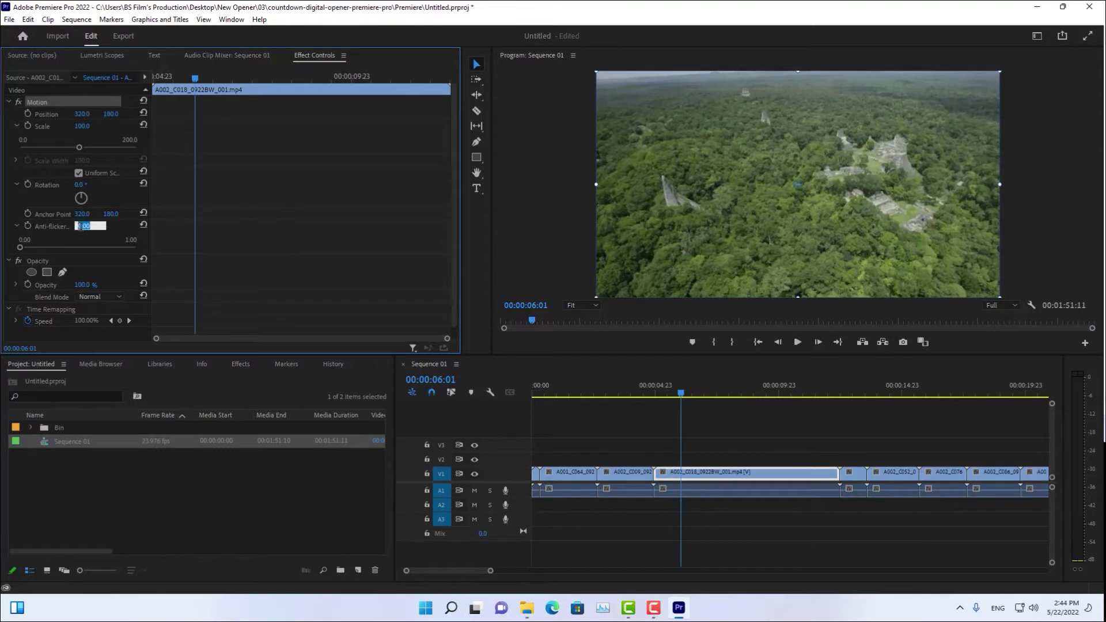
click(127, 238)
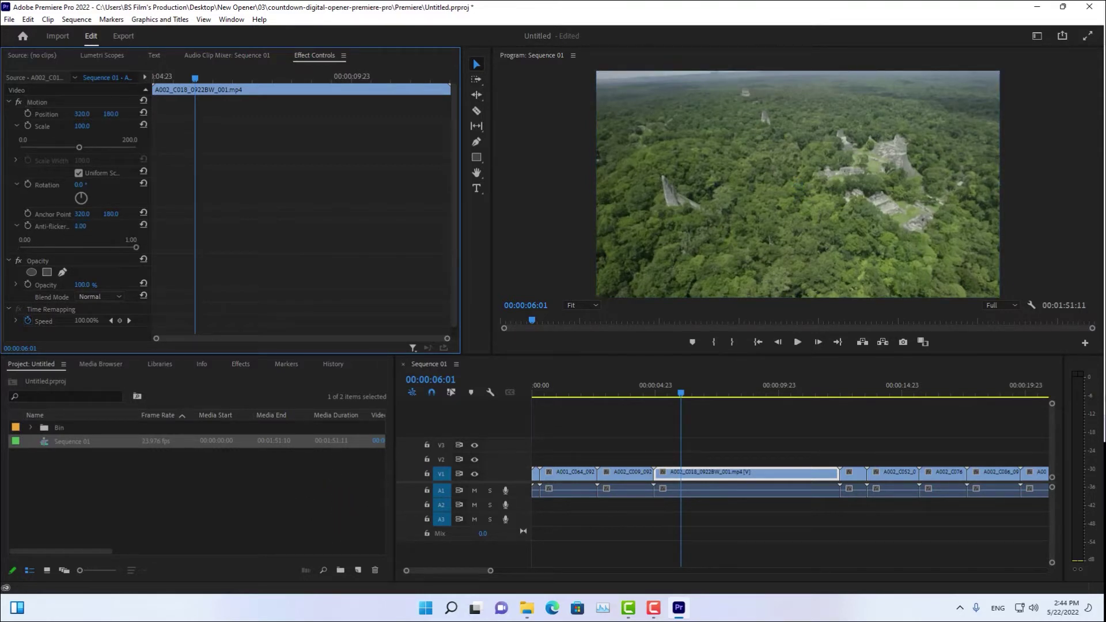
click(143, 224)
click(673, 393)
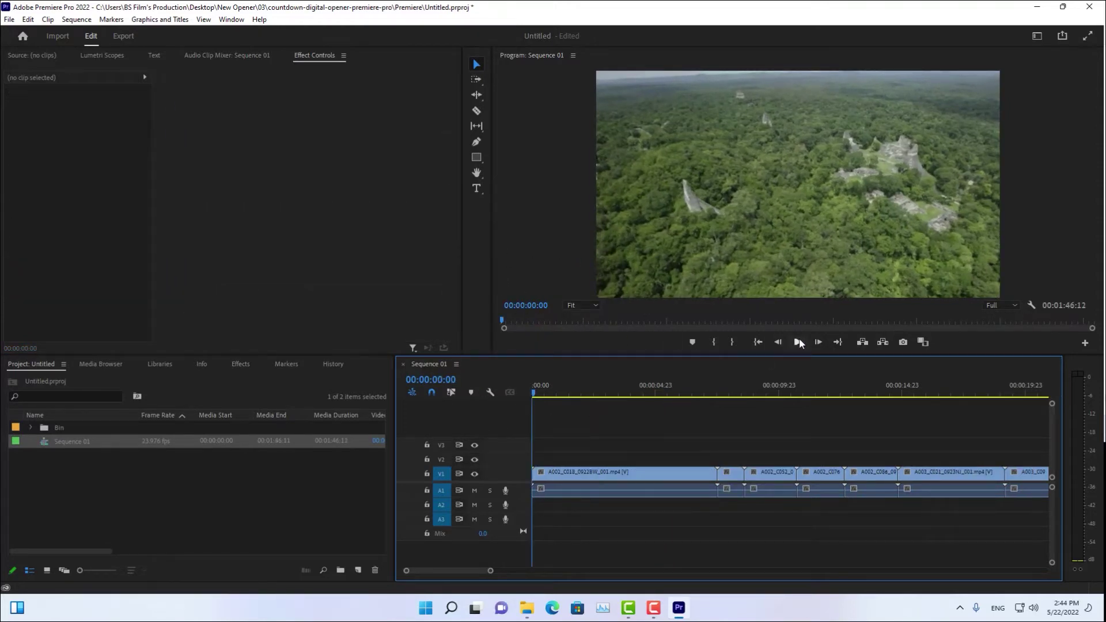
Preview the sequence start, stopping at 00:00:02:11, and select the aerial jungle clip
click(797, 342)
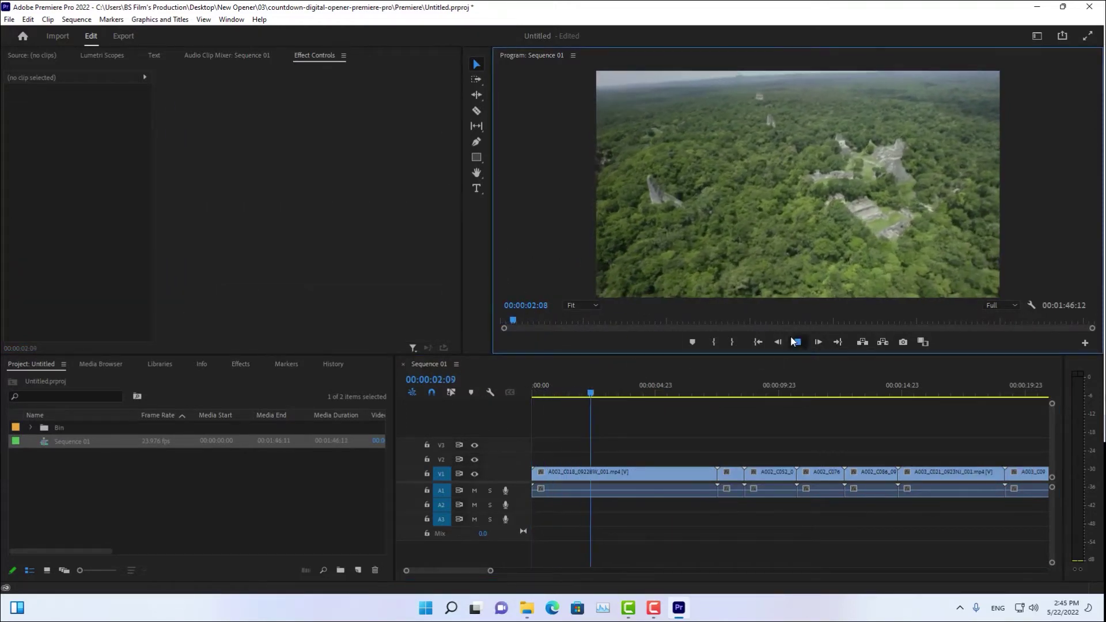
click(593, 395)
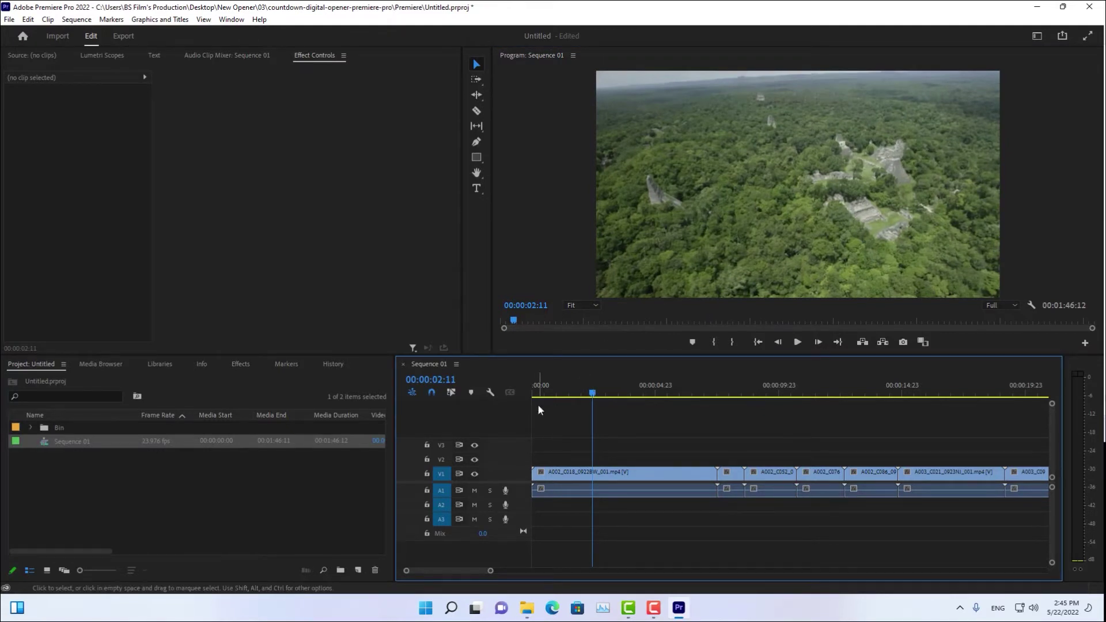
click(603, 471)
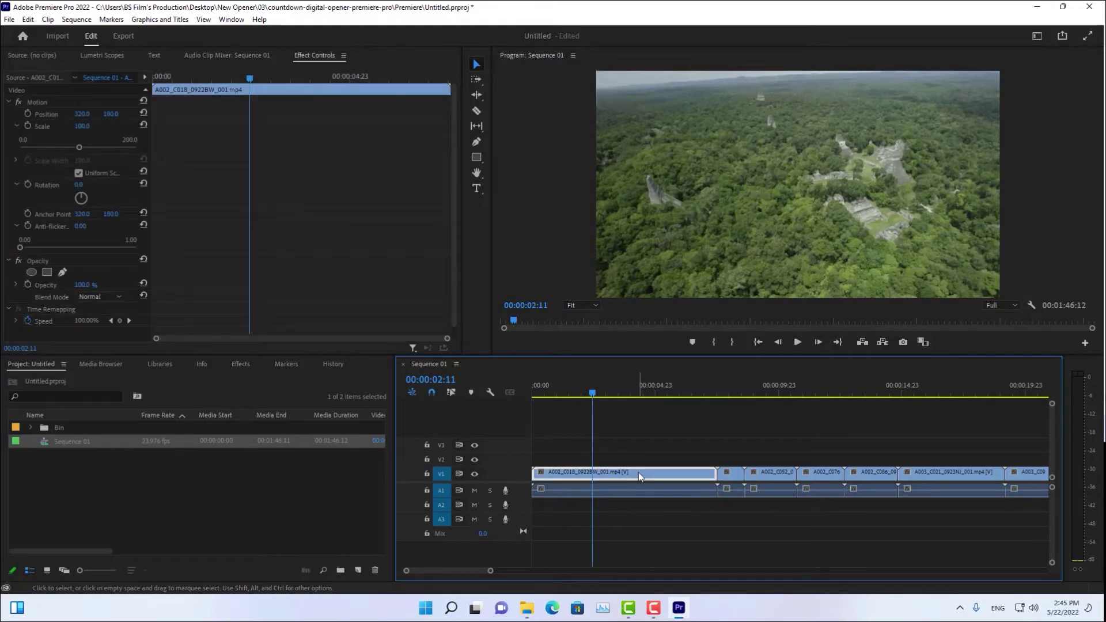
Start Opacity animation with a keyframe at 00:00:02:11 and add another near 00:00:01:01
click(41, 285)
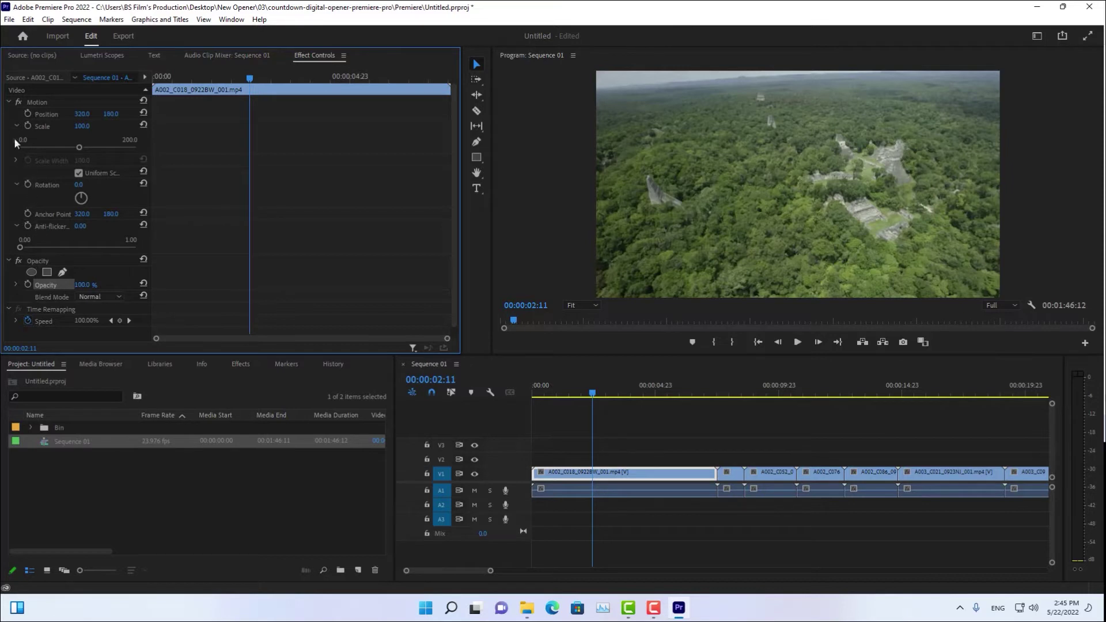
click(28, 286)
drag(593, 393, 557, 395)
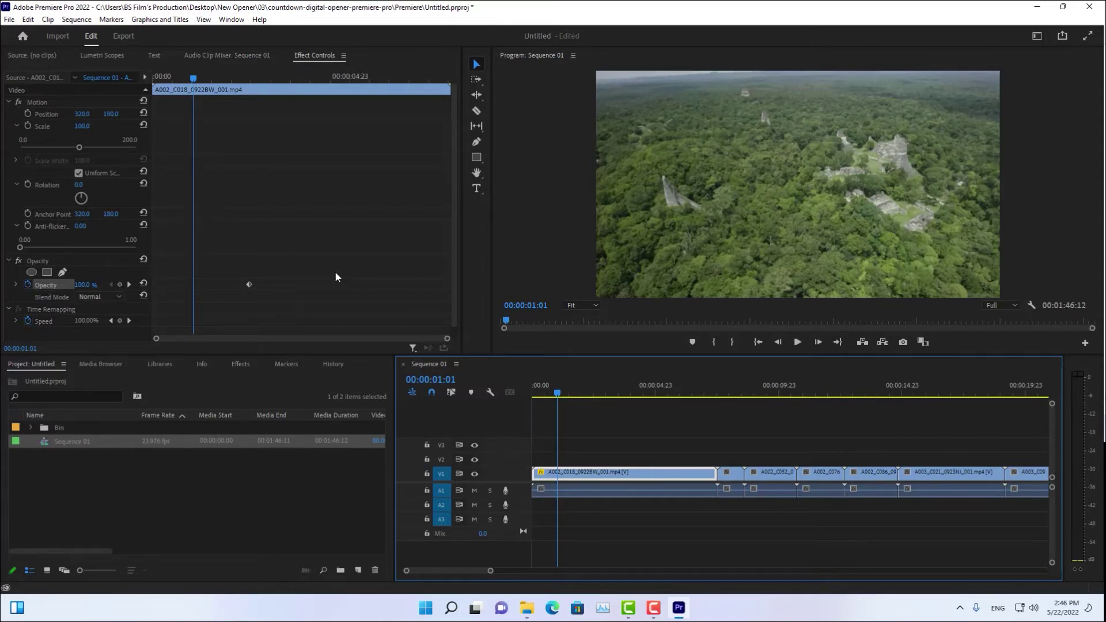
click(119, 286)
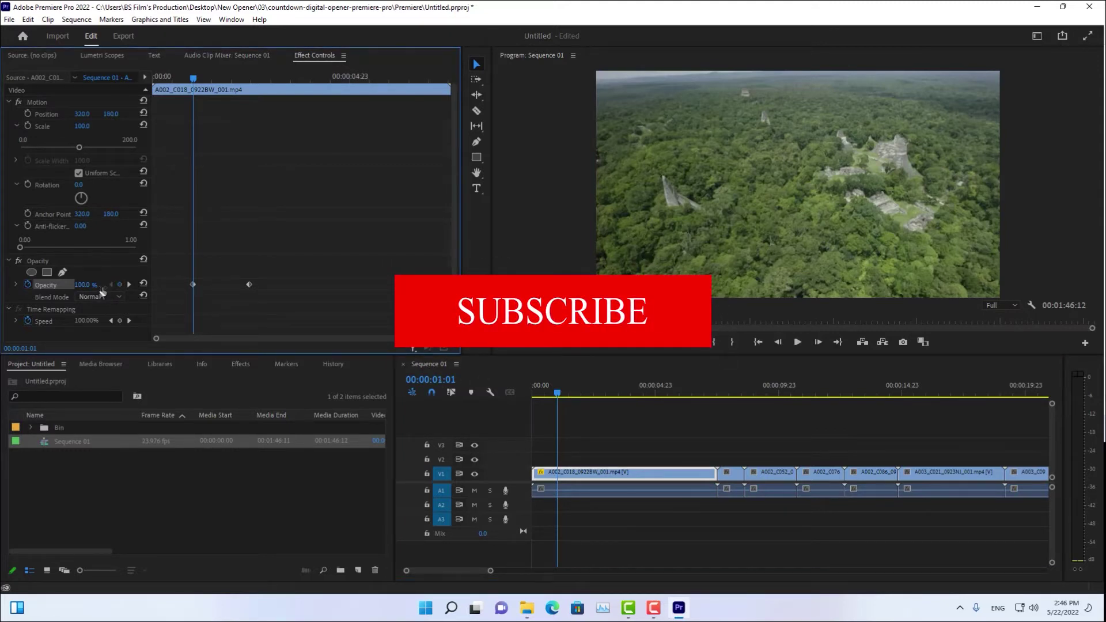
Set the earlier keyframe to 0% opacity, move it to the clip start, and preview the fade-in
drag(85, 285, 58, 285)
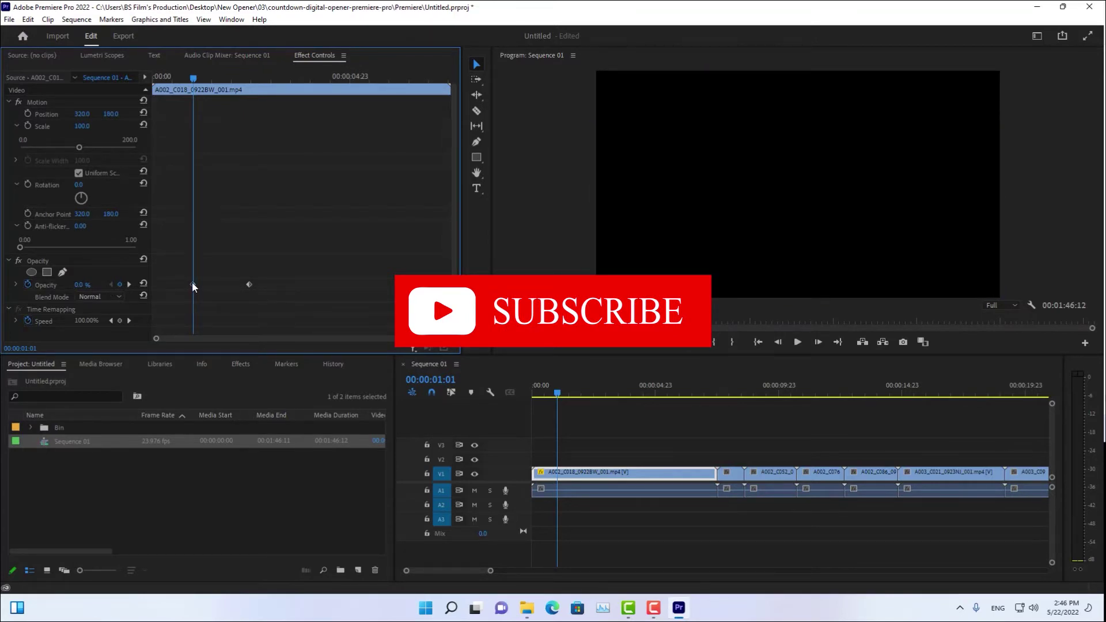
drag(193, 286, 140, 287)
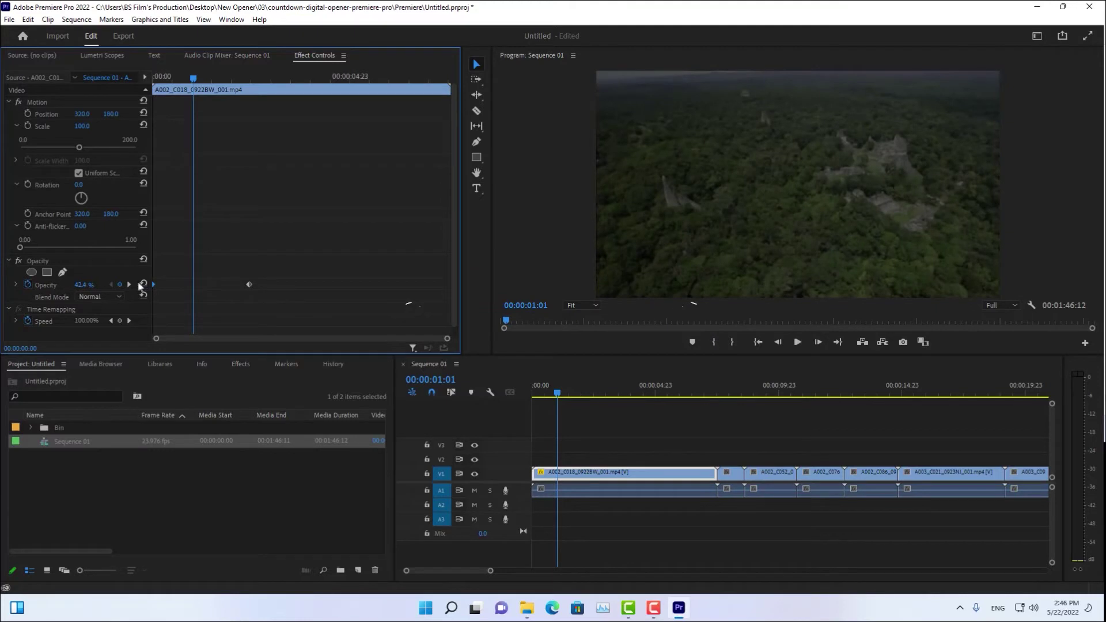
drag(200, 79, 75, 84)
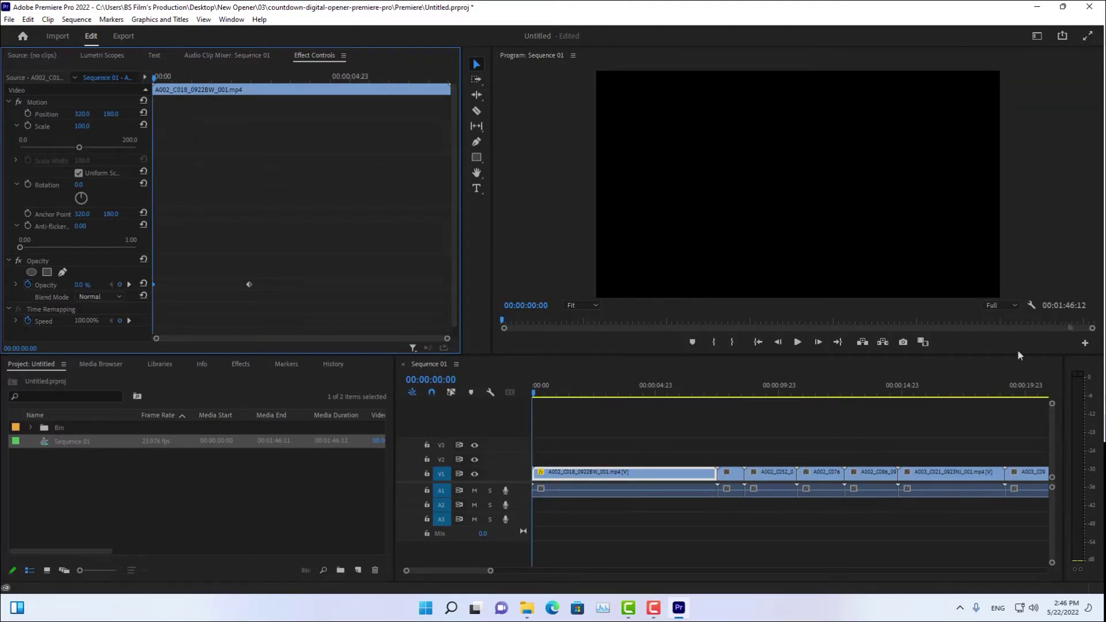
click(798, 342)
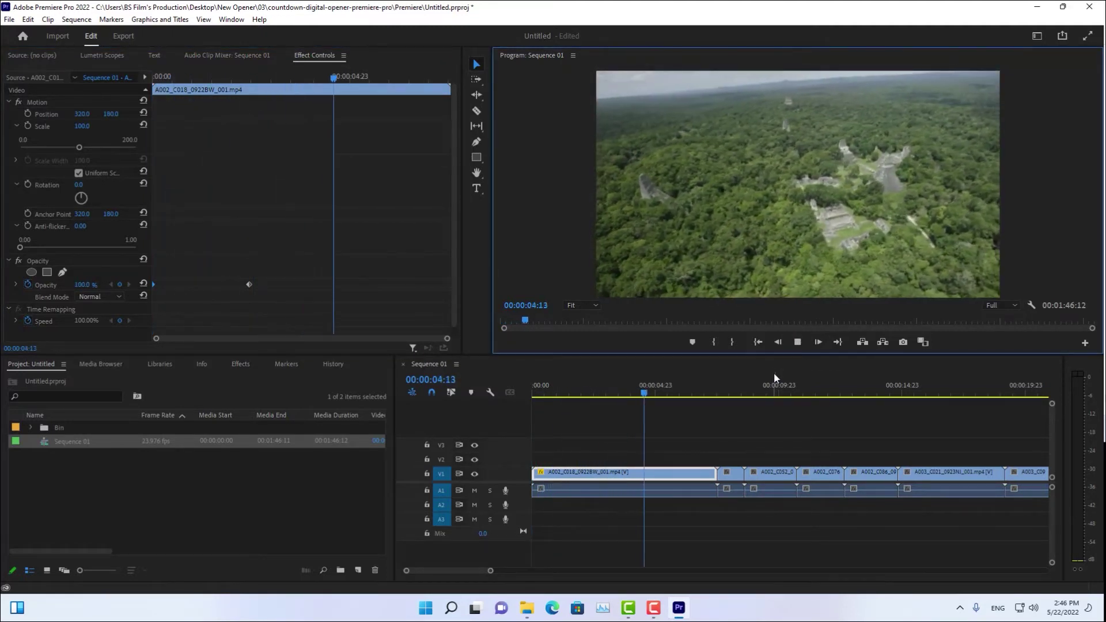
key(Home)
key(space)
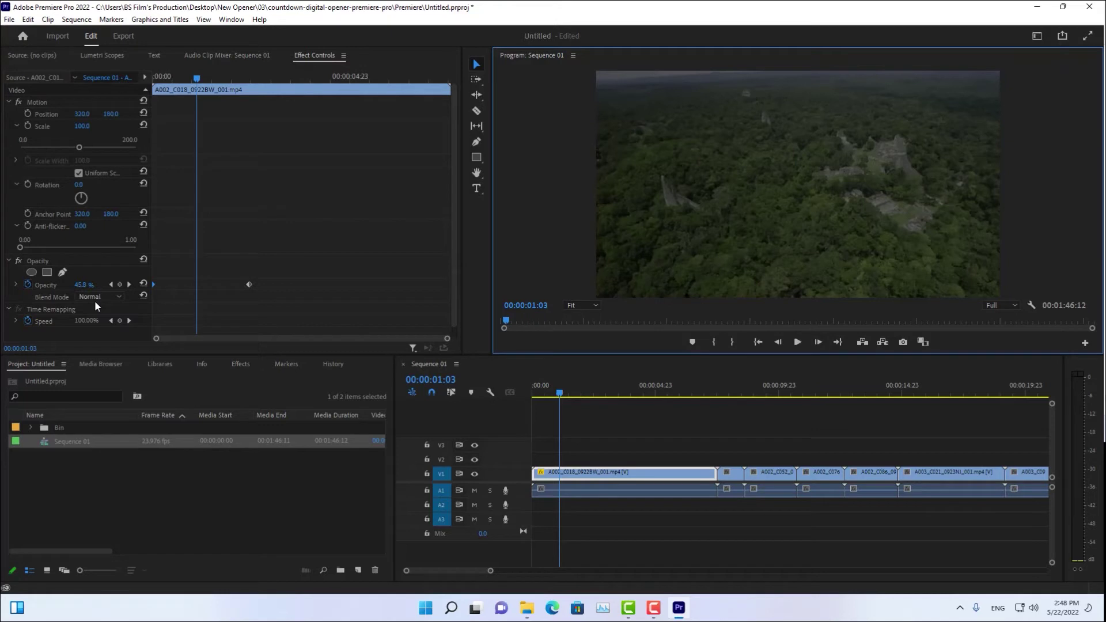
click(45, 312)
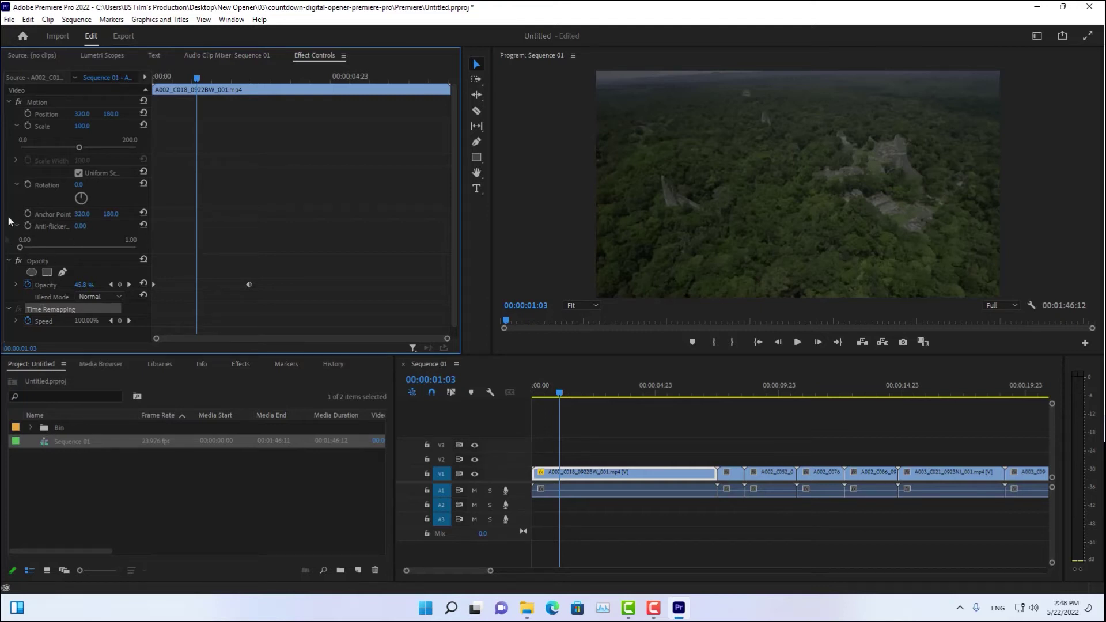
Toggle Position animation, set Scale to 153.5 and Opacity to 15.8%, then reset Motion to defaults
click(26, 115)
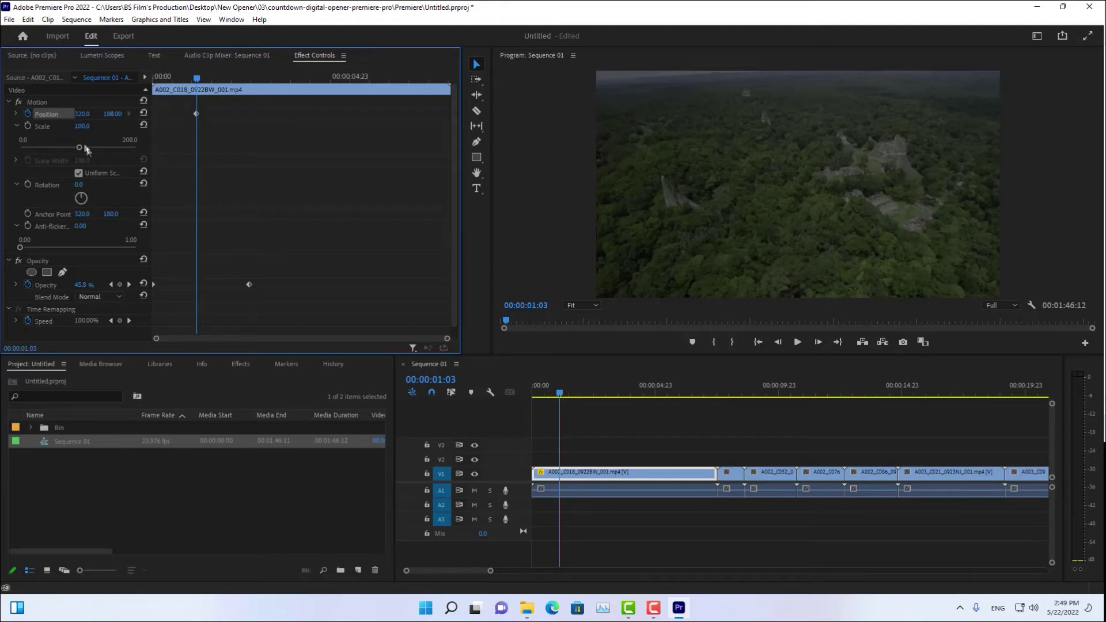
drag(79, 147, 108, 148)
click(84, 246)
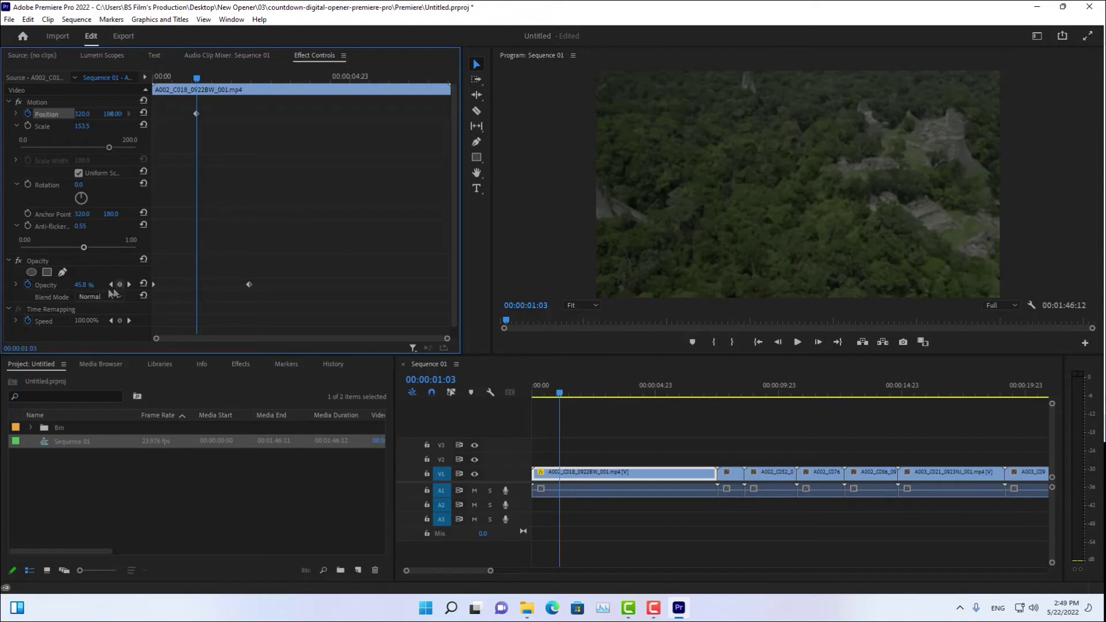
drag(112, 294, 26, 175)
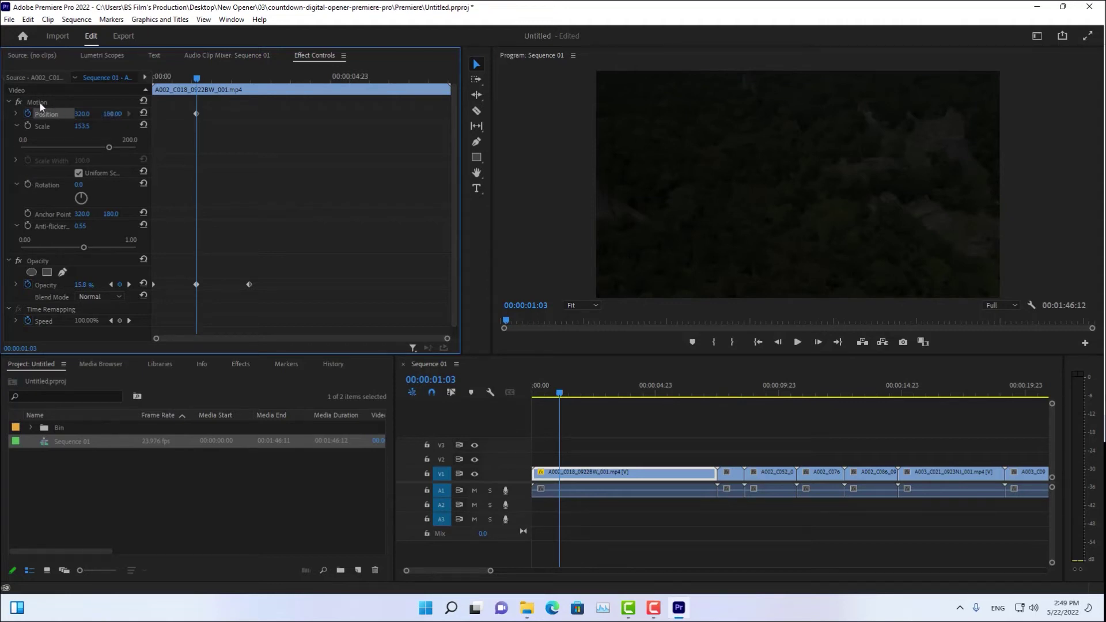
click(144, 101)
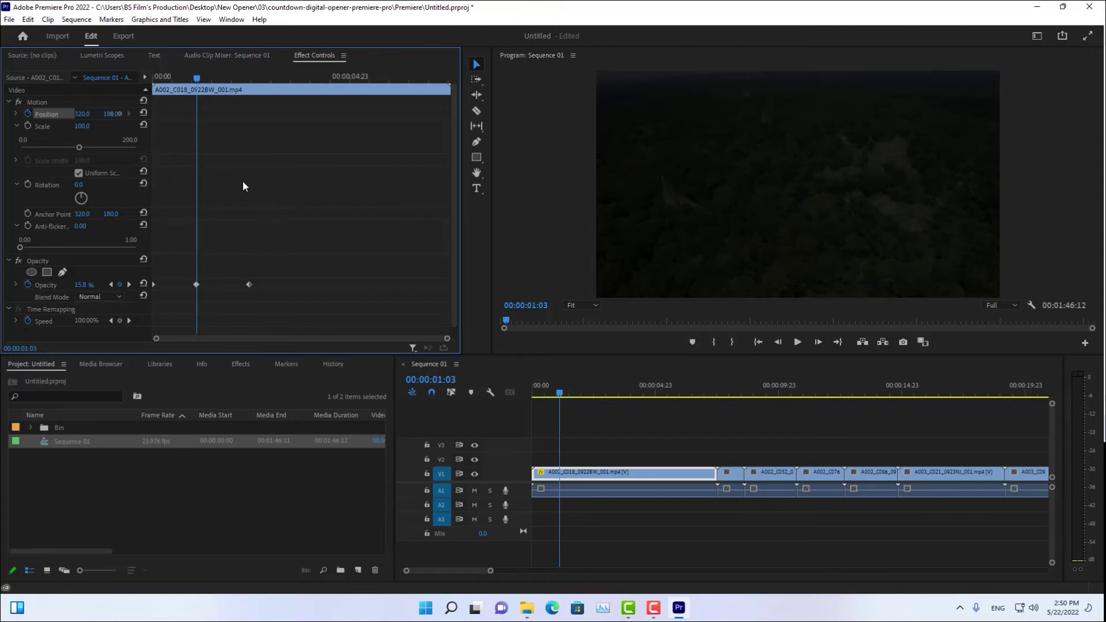
Delete both later Opacity keyframes, then scrub from the clip start to about 2.5 seconds
drag(415, 316, 156, 74)
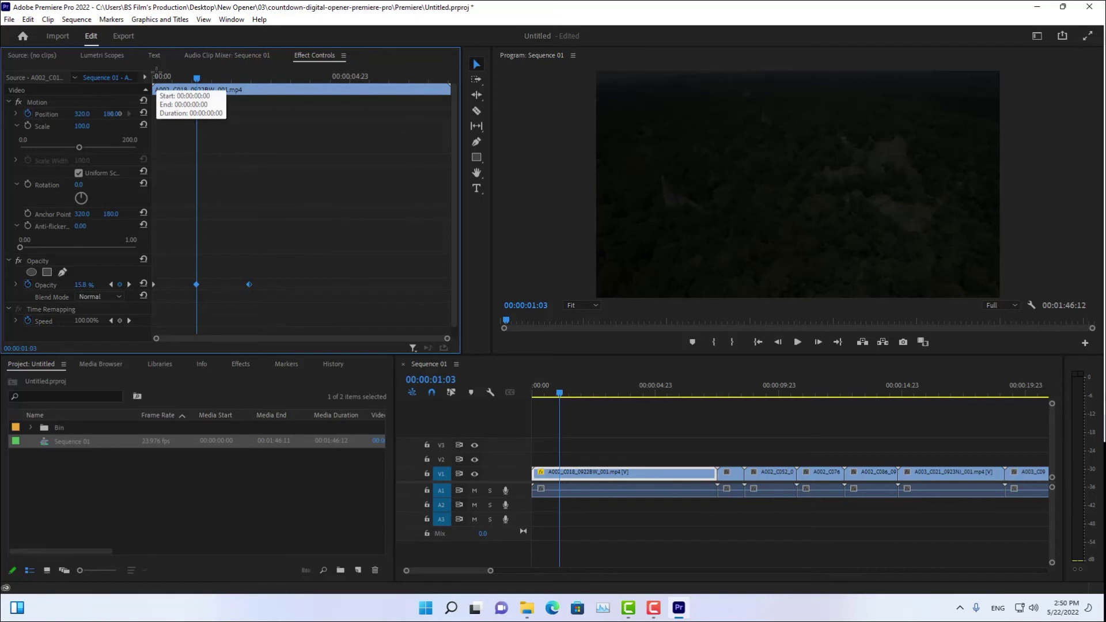
key(Delete)
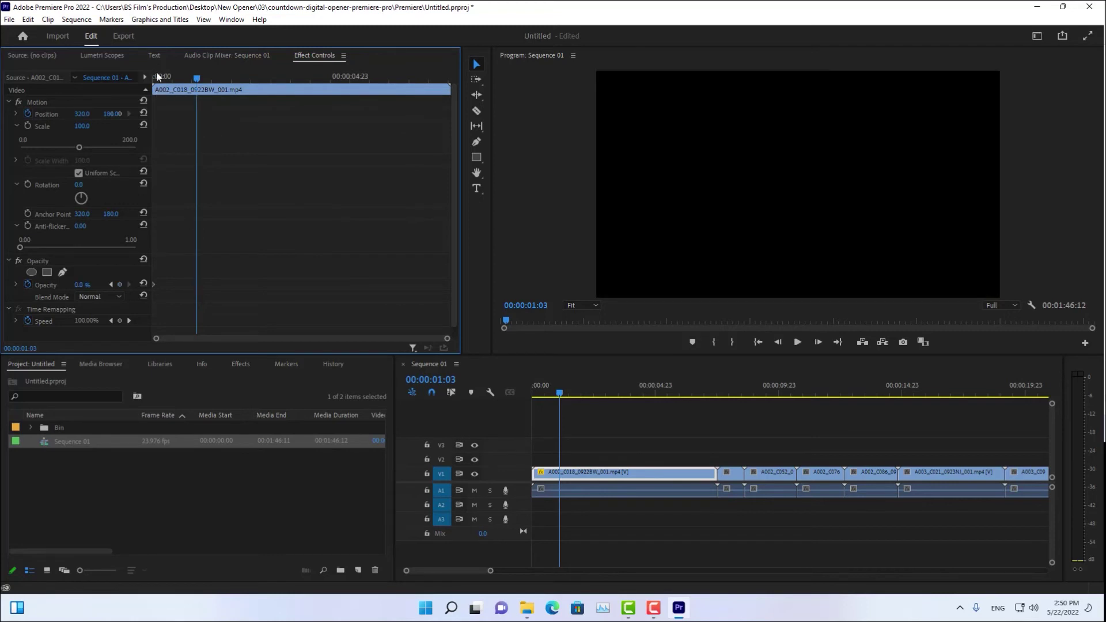
click(157, 75)
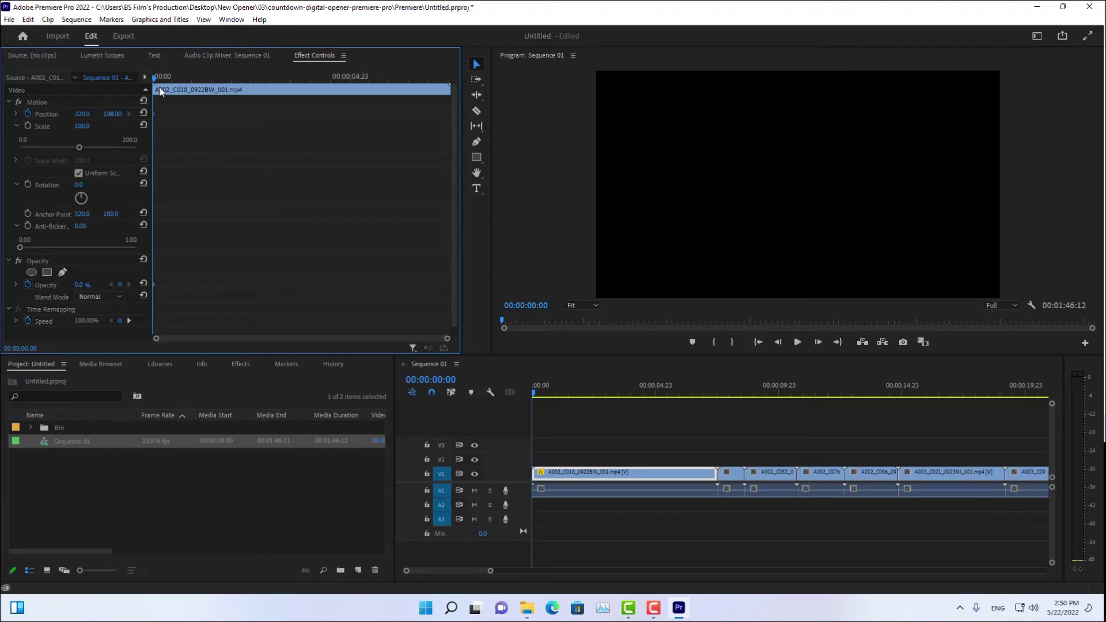
drag(167, 80, 251, 78)
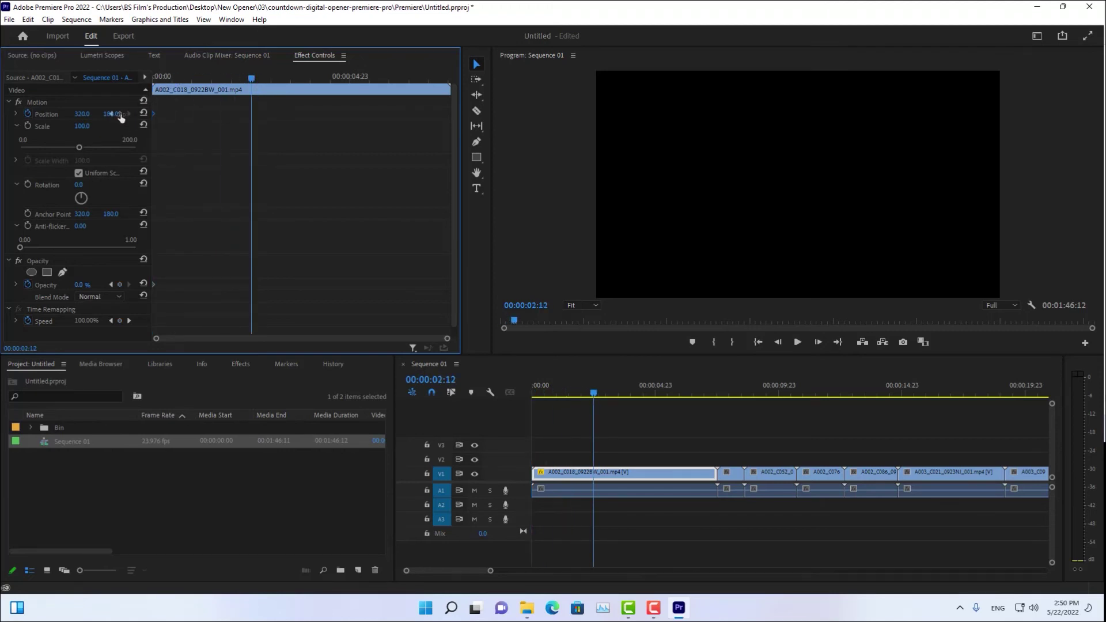
Select the Opacity keyframes and step between those at 00:00:01:02 and 00:00:02:12
click(46, 284)
drag(212, 101, 196, 116)
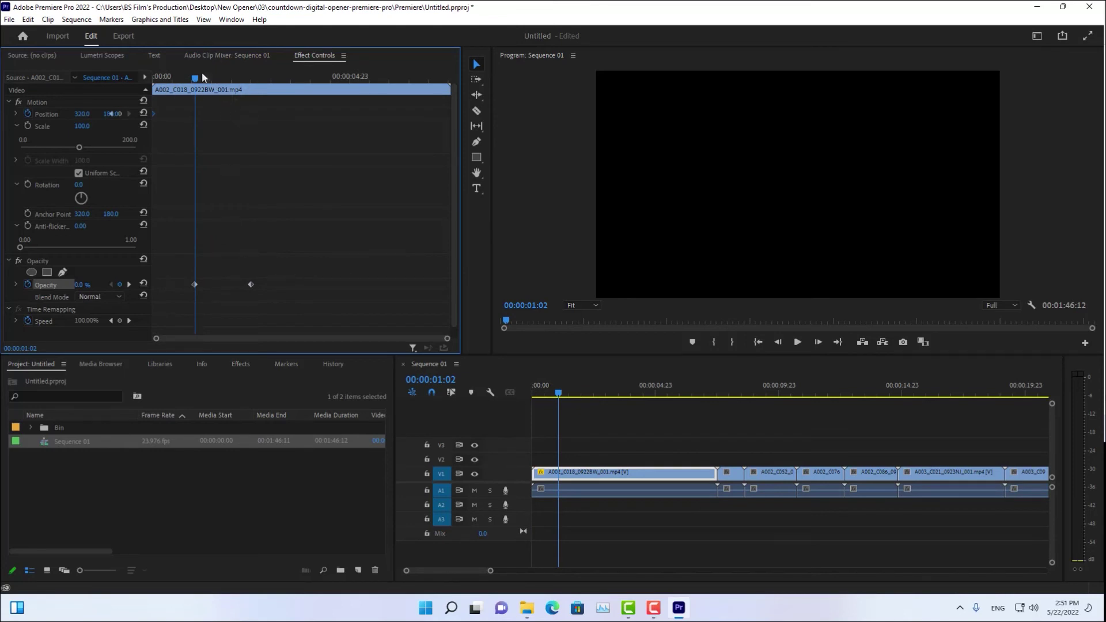
drag(195, 79, 248, 91)
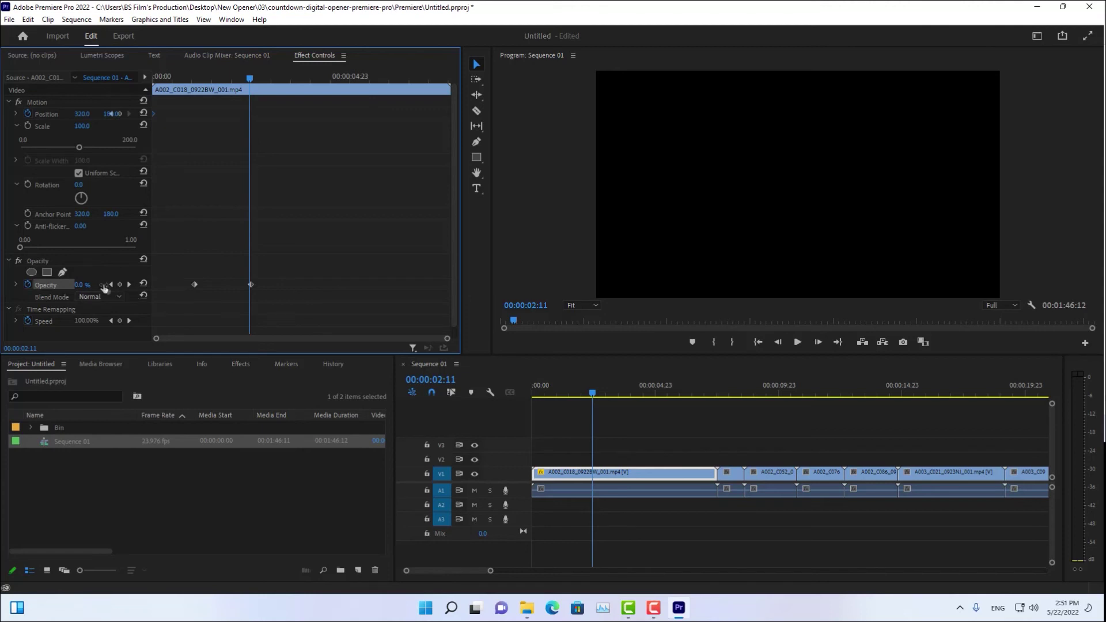
click(112, 284)
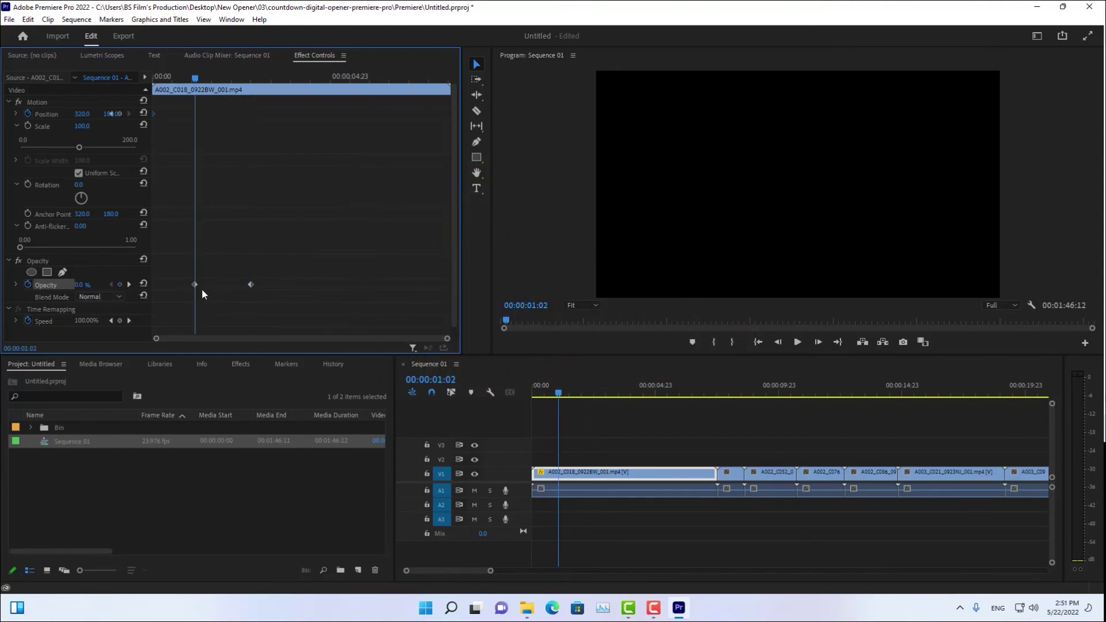
click(130, 285)
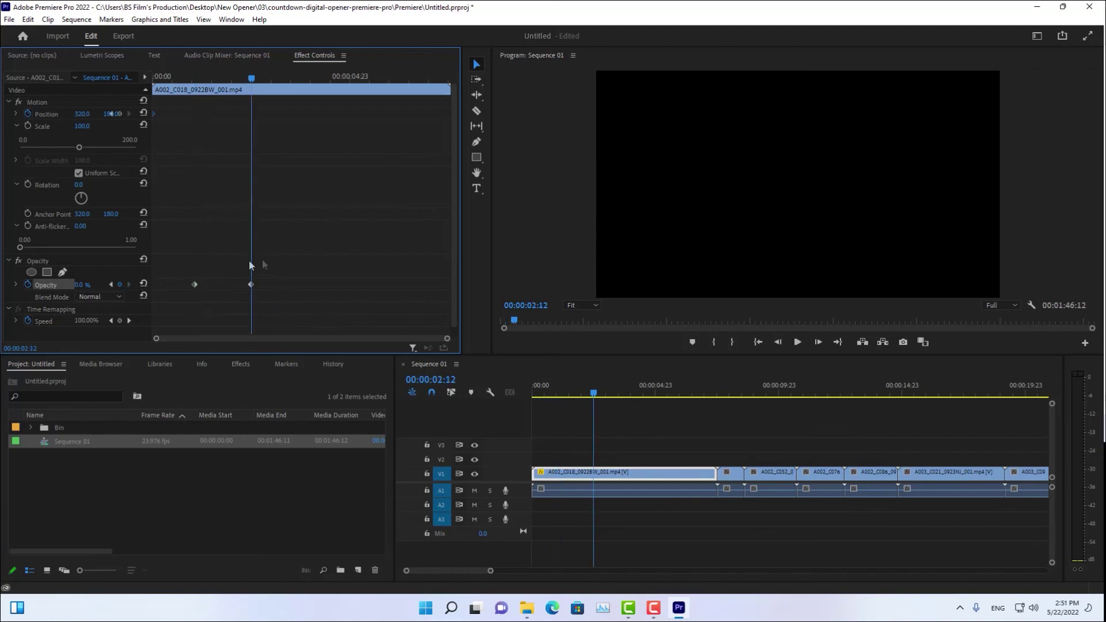